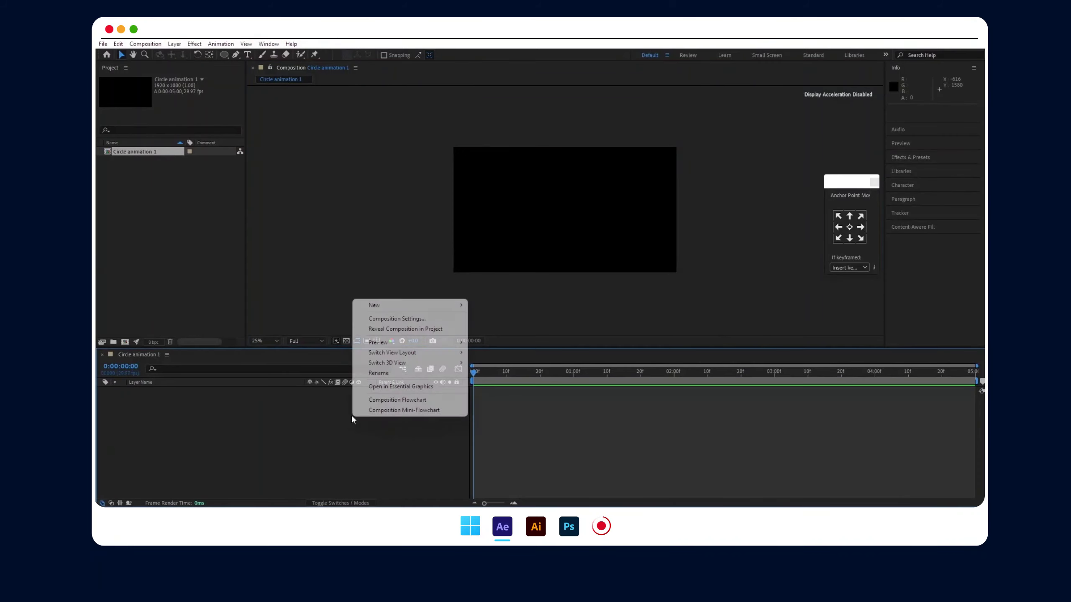
# Create a full-frame magenta (FF00DE) solid and lock its layer.
pyautogui.click(496, 331)
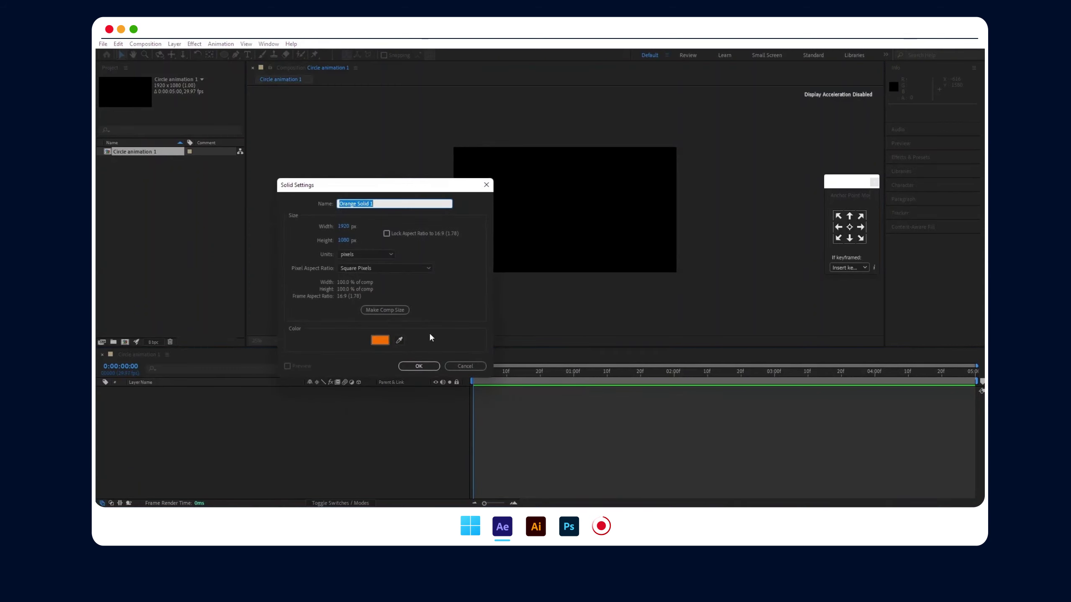
pyautogui.click(380, 340)
pyautogui.click(580, 369)
pyautogui.moveTo(581, 371); pyautogui.dragTo(581, 363)
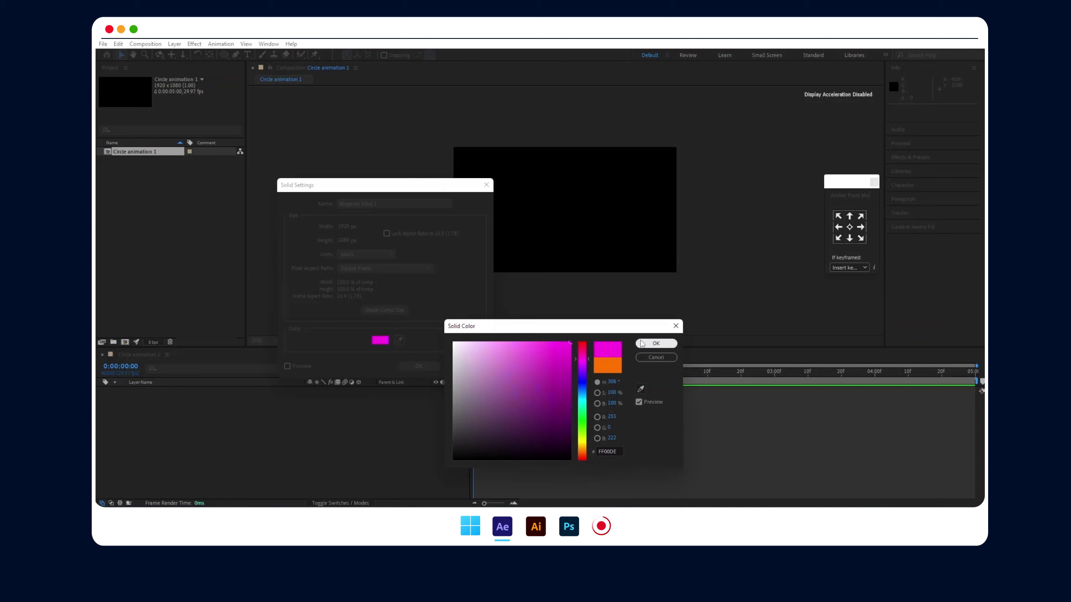
pyautogui.click(656, 343)
pyautogui.click(419, 365)
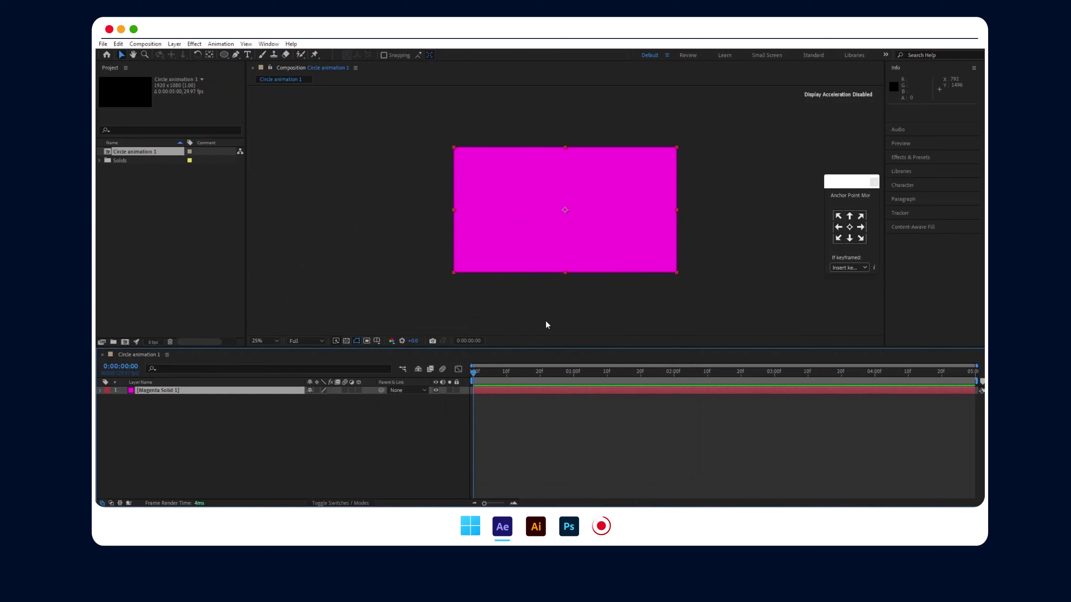
pyautogui.click(457, 390)
pyautogui.click(488, 313)
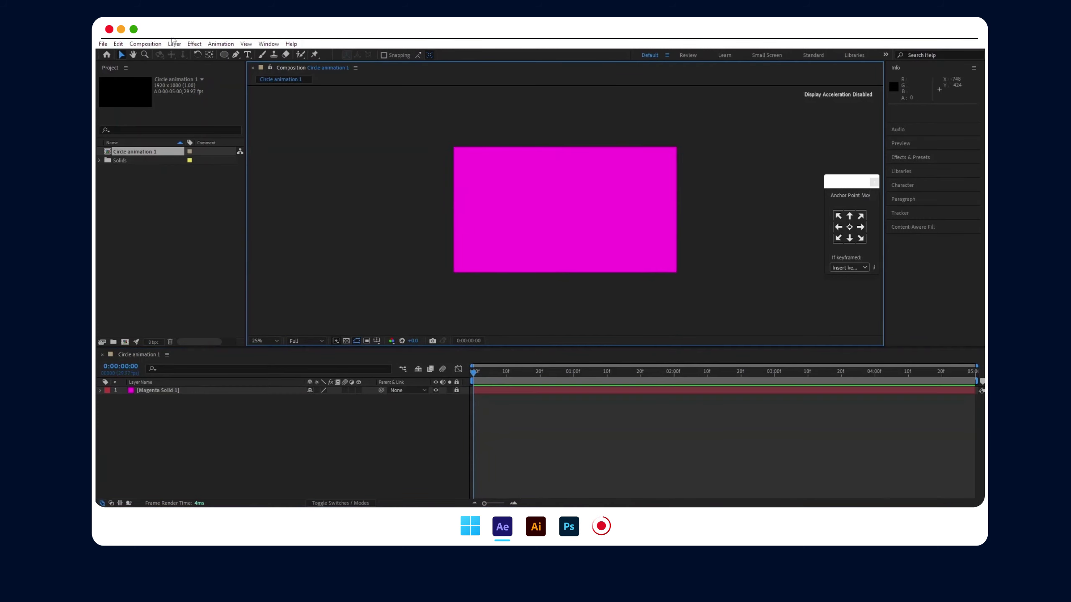
# Draw a circle in the middle of the frame with the Ellipse tool and fill it white.
pyautogui.click(226, 55)
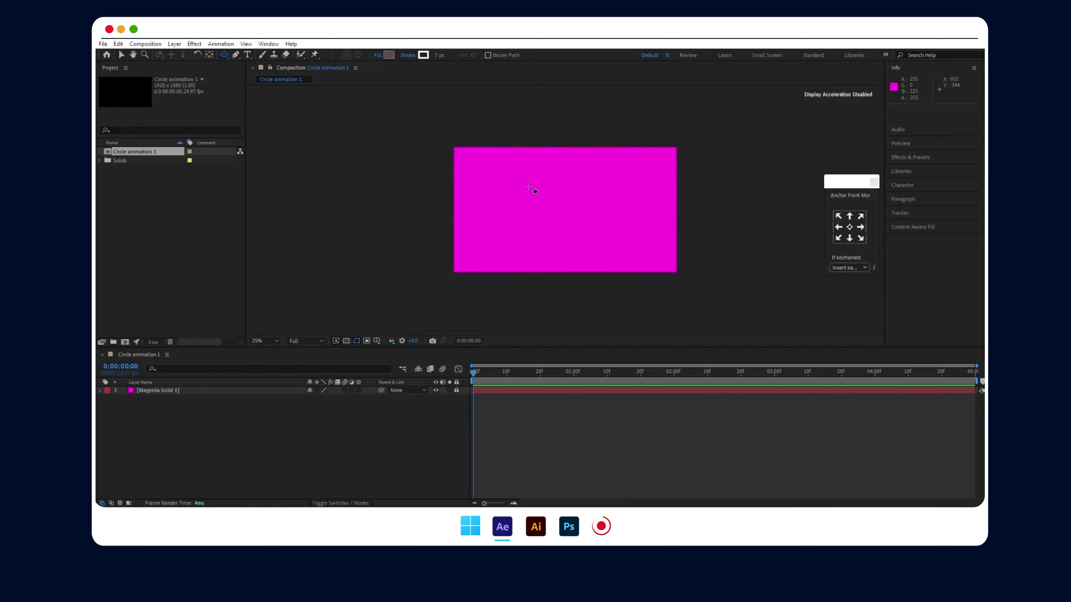
pyautogui.moveTo(541, 184); pyautogui.dragTo(593, 235)
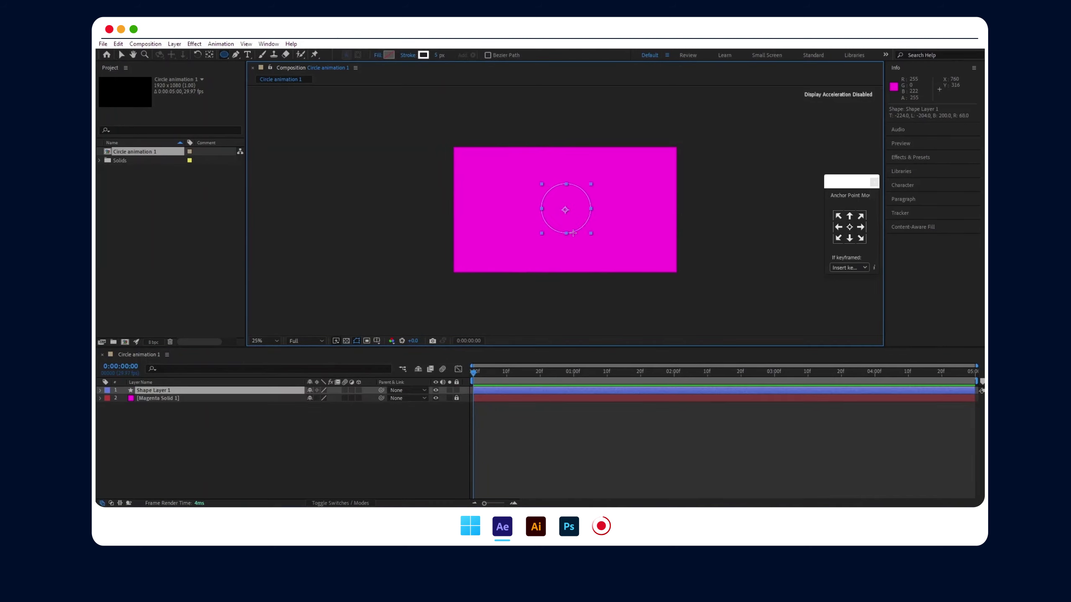
pyautogui.click(387, 55)
pyautogui.click(458, 341)
pyautogui.click(653, 342)
# Centre the circle's anchor point and deselect the layer.
pyautogui.press('v')
pyautogui.click(849, 228)
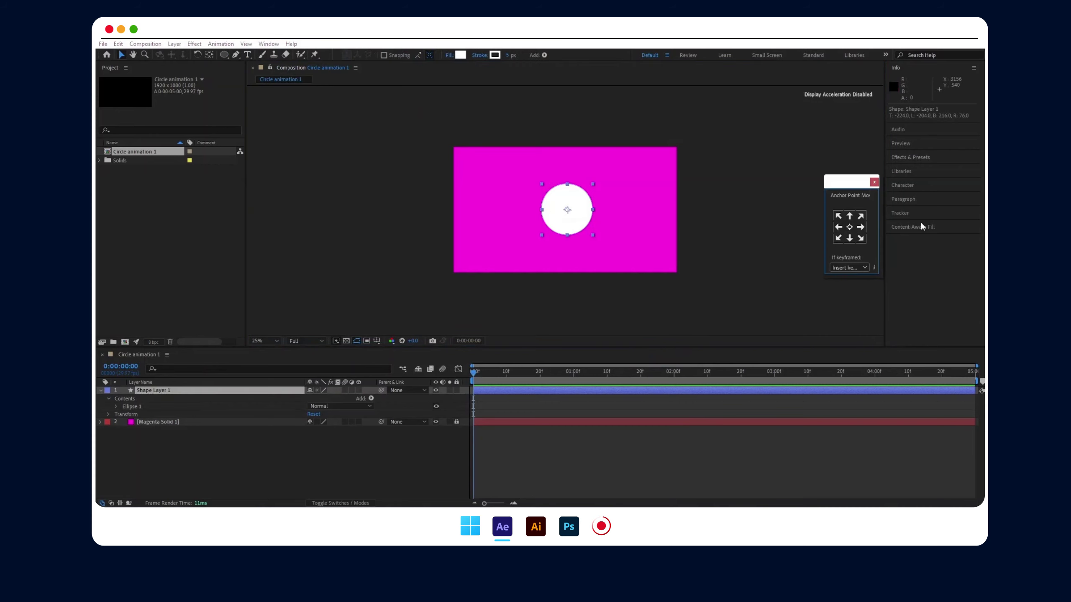
pyautogui.click(531, 211)
# Duplicate the white circle layer with Ctrl+D and start adjusting the copy's scale.
pyautogui.click(556, 211)
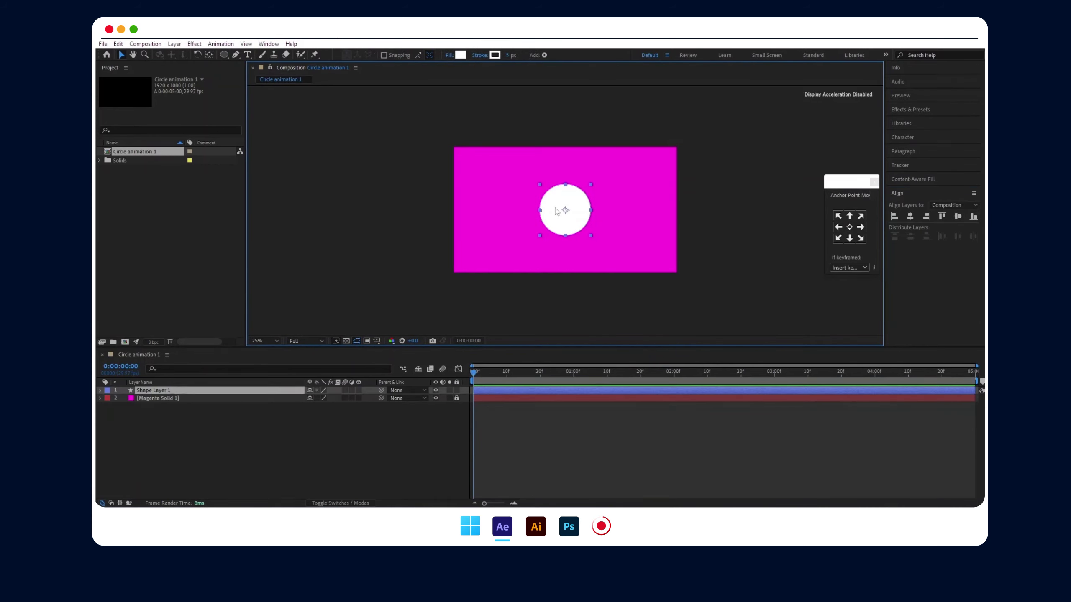
pyautogui.click(145, 392)
pyautogui.hotkey('ctrl', 'd')
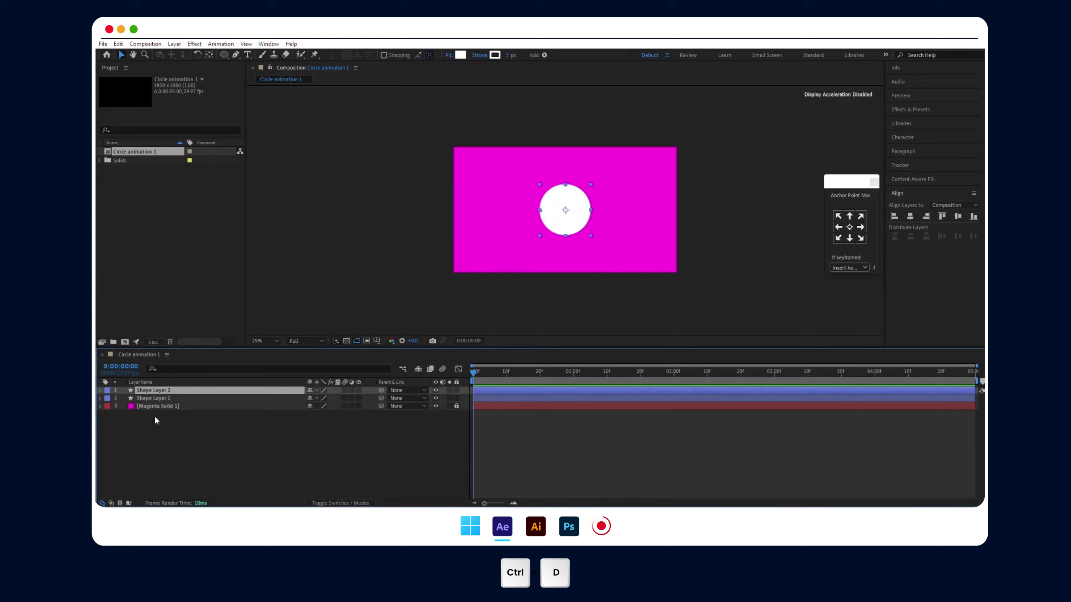
pyautogui.press('s')
pyautogui.moveTo(321, 398); pyautogui.dragTo(337, 398)
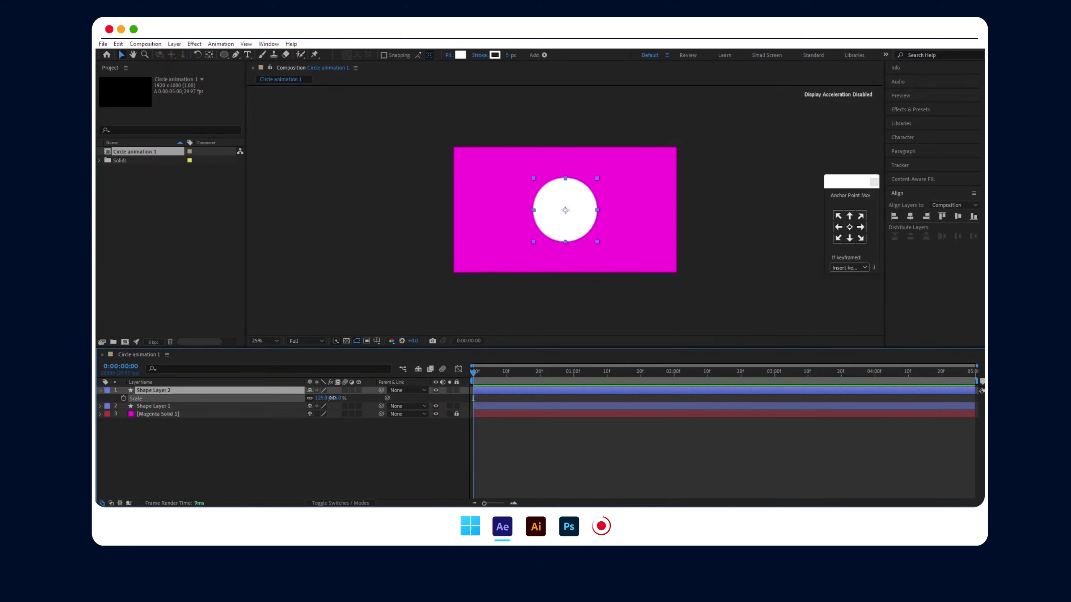
pyautogui.click(450, 55)
pyautogui.click(354, 309)
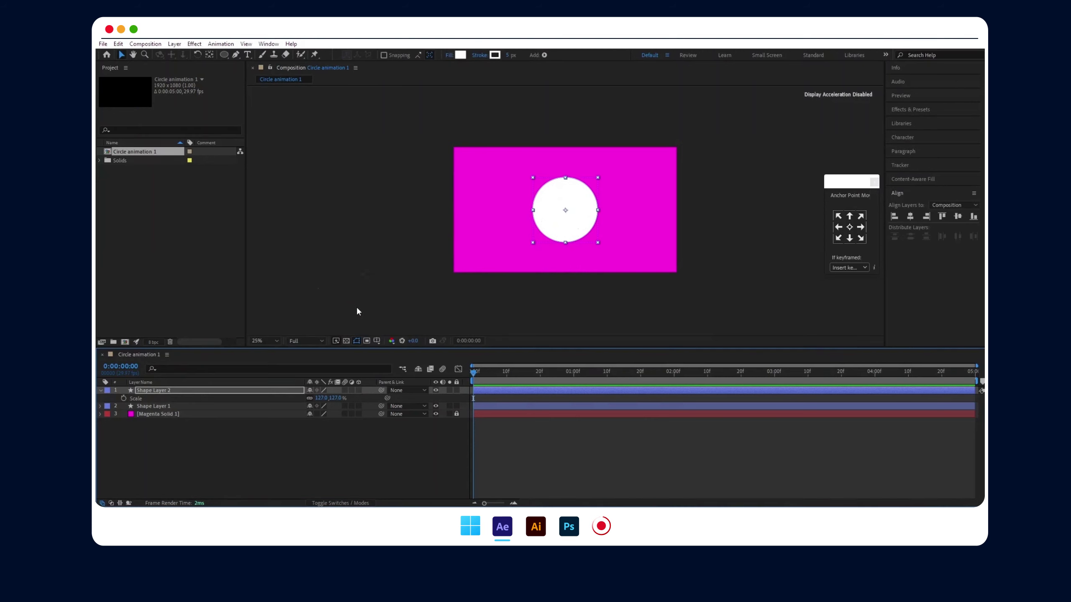
# Set the copy's fill to None and its scale to 110%.
pyautogui.click(450, 57)
pyautogui.click(323, 254)
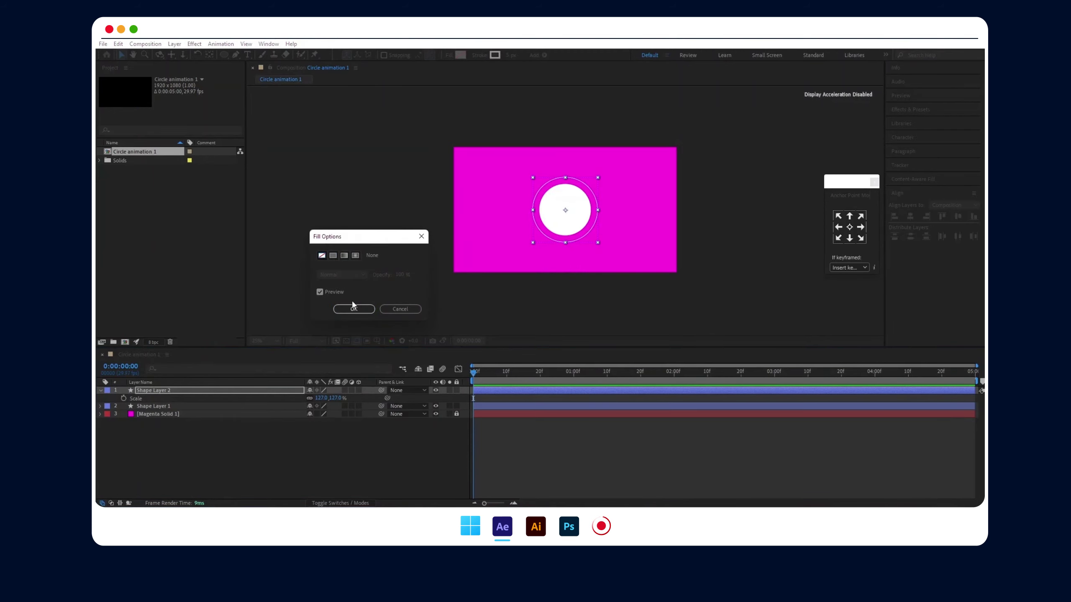
pyautogui.click(354, 309)
pyautogui.click(322, 397)
pyautogui.write('0')
pyautogui.press('Return')
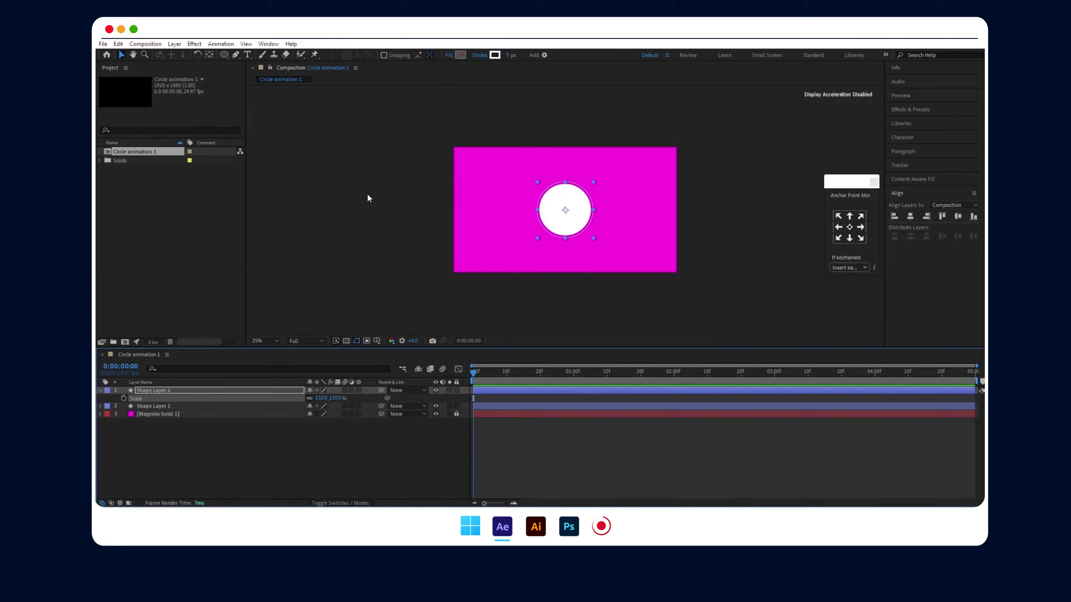
# Thicken the ring's white stroke to 16 px and collapse the copy's properties.
pyautogui.scroll(2, 569, 201)
pyautogui.moveTo(510, 55); pyautogui.dragTo(513, 55)
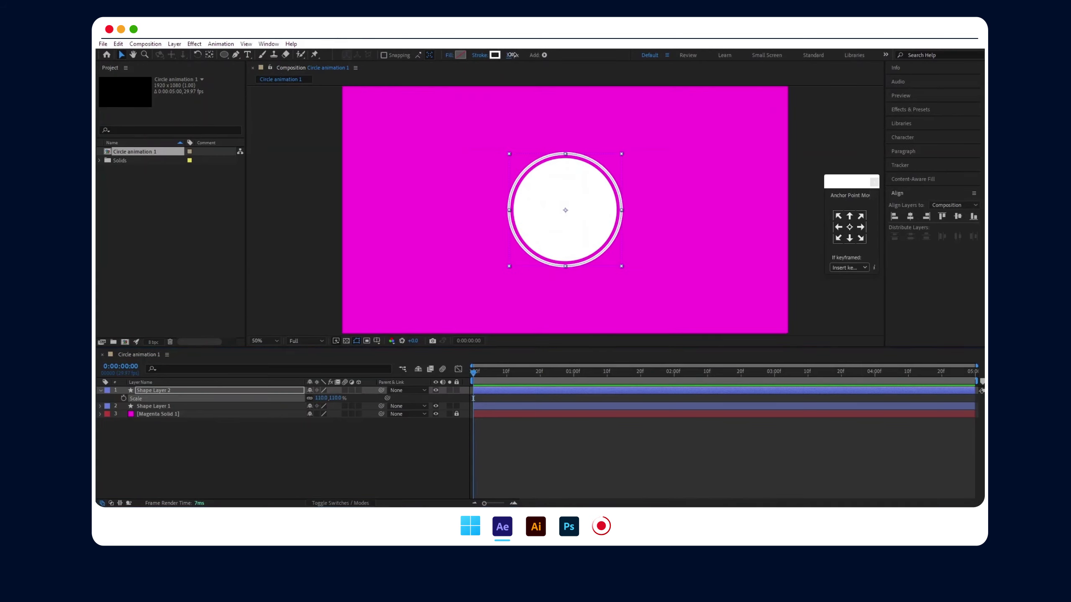
pyautogui.click(566, 211)
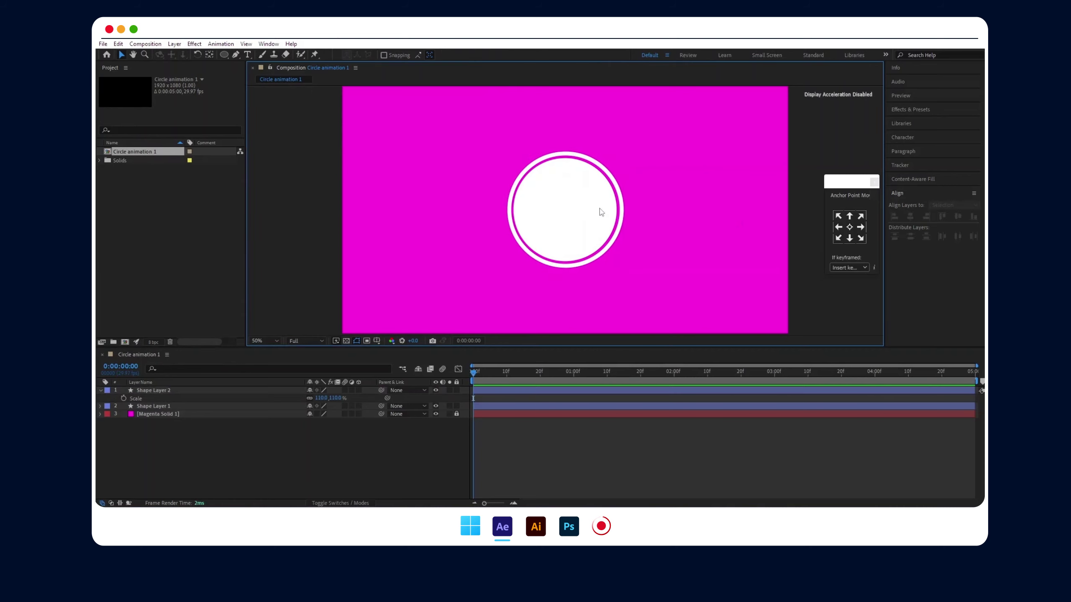
pyautogui.click(100, 390)
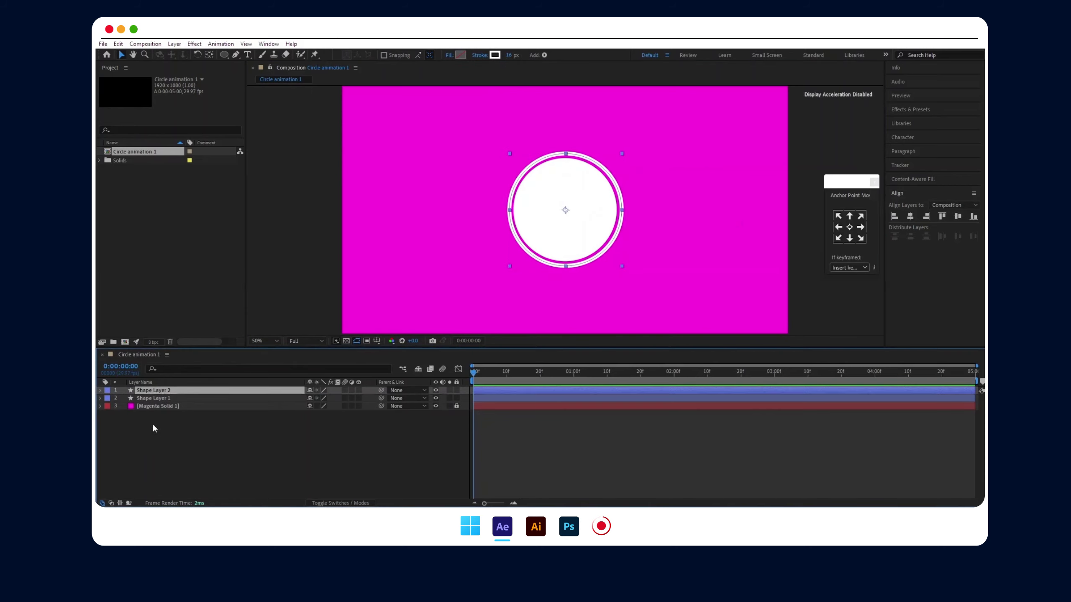
pyautogui.click(153, 425)
pyautogui.click(556, 211)
# Zoom out to 25% and type a 5 as a new text layer on the circle.
pyautogui.press(',')
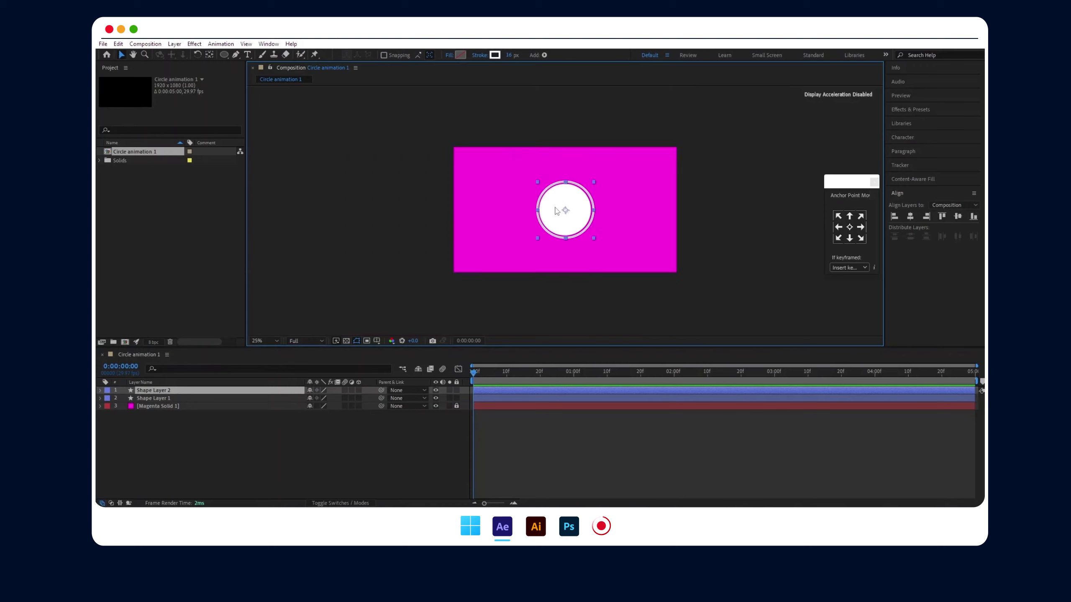
pyautogui.click(247, 55)
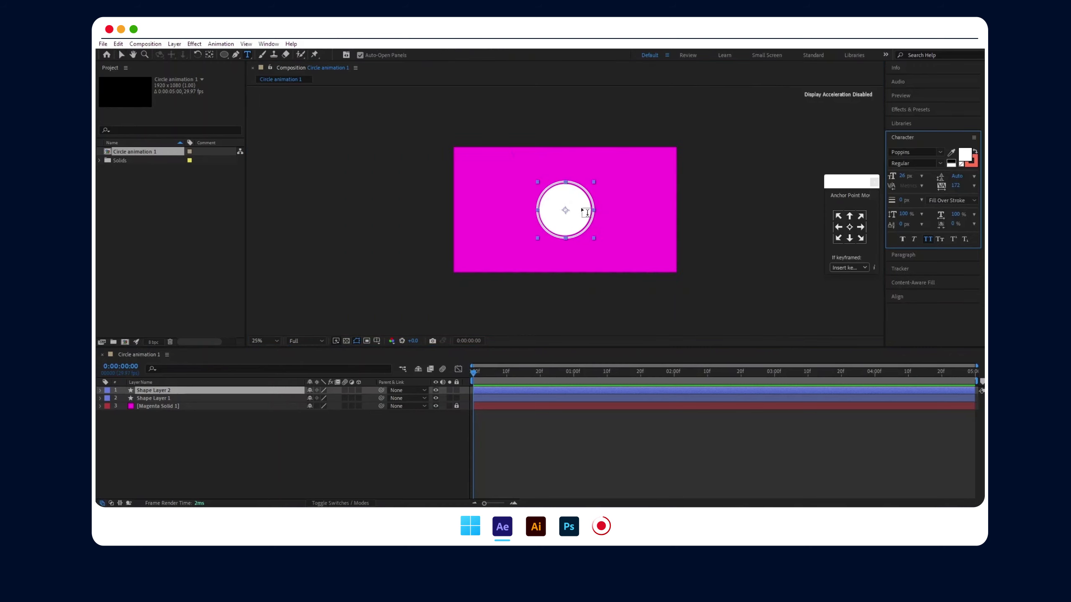
pyautogui.click(566, 206)
pyautogui.write('5')
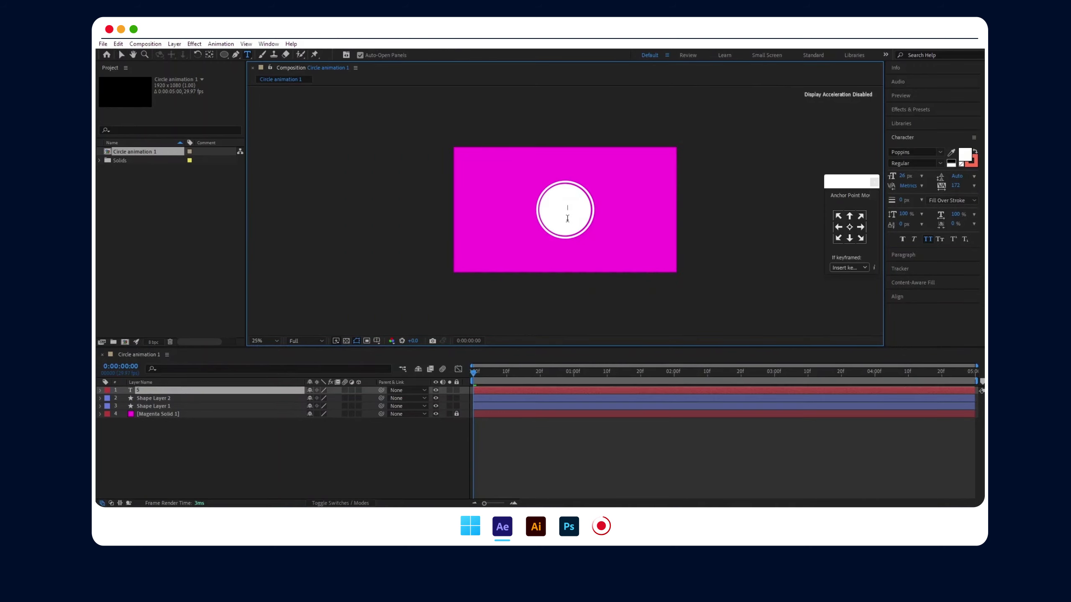
# Make the 5 Poppins Bold at 191 px.
pyautogui.moveTo(901, 177); pyautogui.dragTo(960, 181)
pyautogui.click(939, 167)
pyautogui.click(910, 297)
pyautogui.click(574, 208)
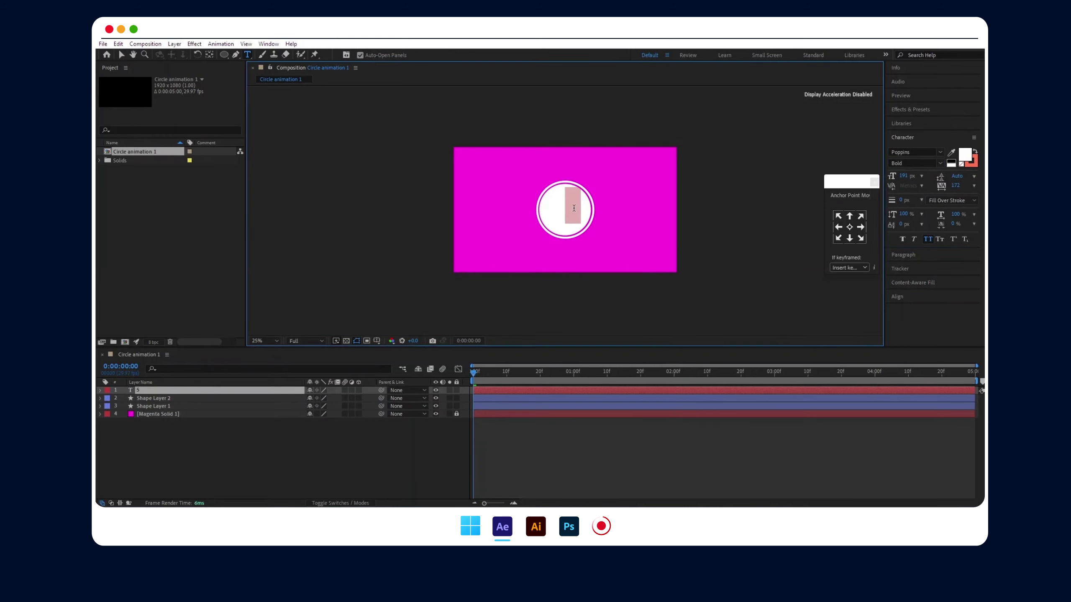
# Sample the background magenta as the text colour and enlarge the 5 to 275 px.
pyautogui.click(965, 154)
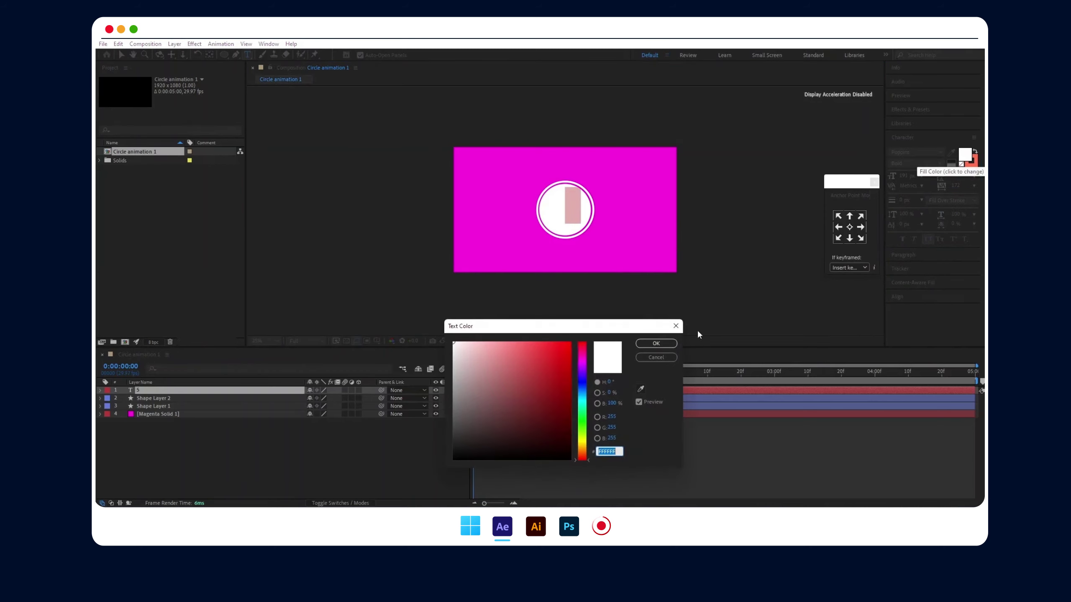
pyautogui.click(640, 391)
pyautogui.click(638, 258)
pyautogui.click(656, 343)
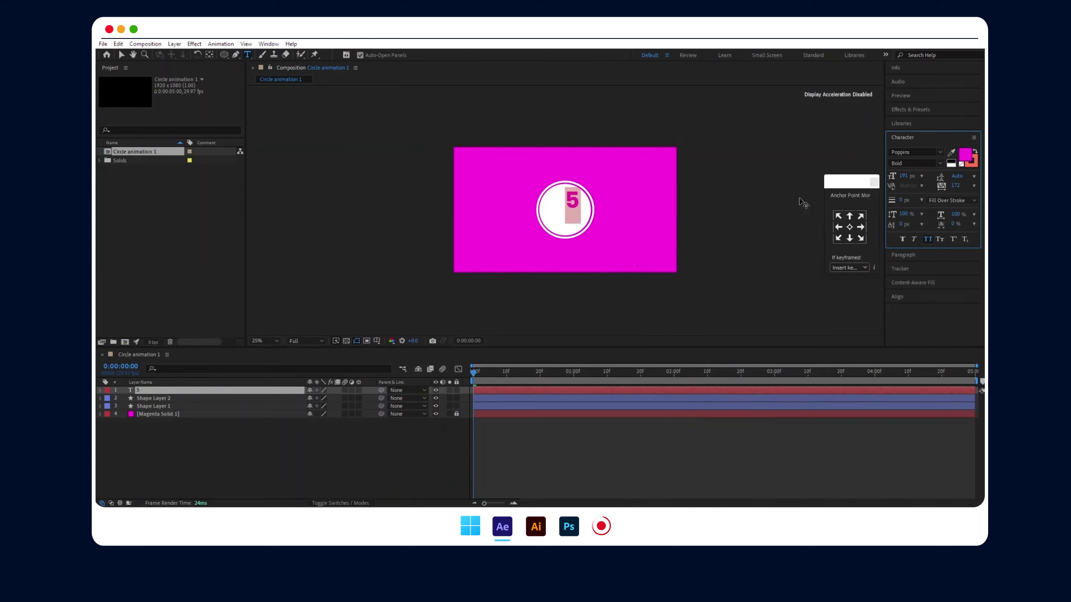
pyautogui.moveTo(906, 177); pyautogui.dragTo(944, 176)
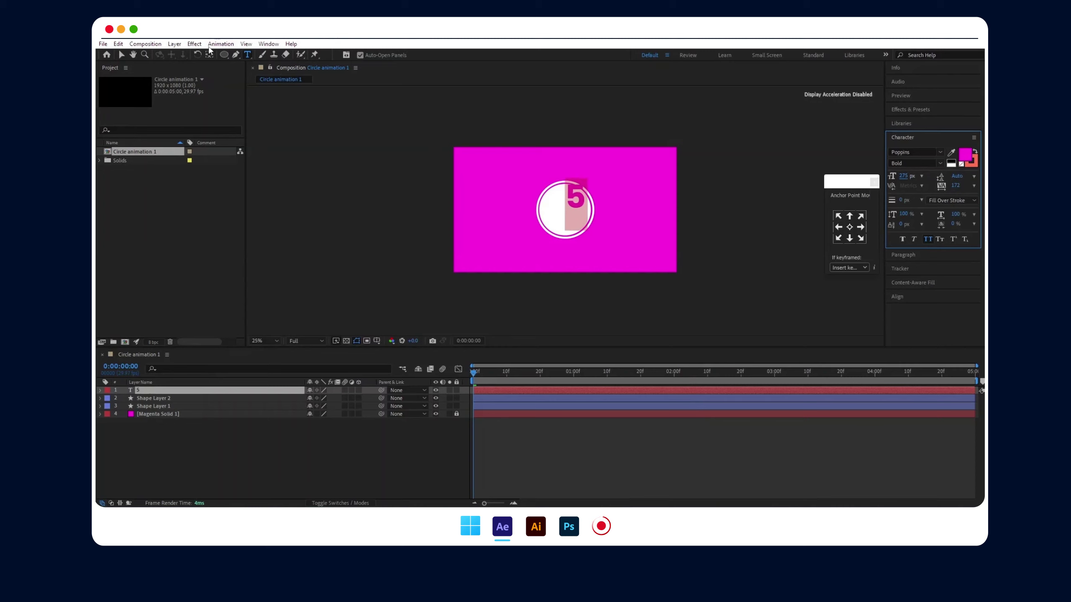
# Centre the 5 horizontally and vertically with Align and centre its anchor point.
pyautogui.click(121, 55)
pyautogui.click(900, 297)
pyautogui.click(910, 216)
pyautogui.click(958, 216)
pyautogui.click(796, 218)
pyautogui.click(565, 213)
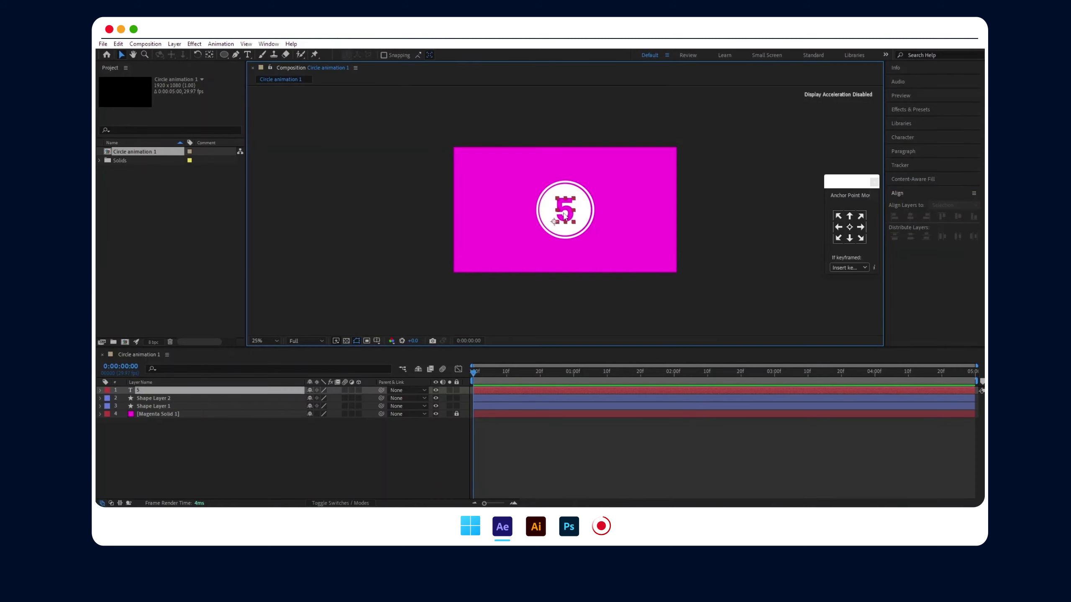
pyautogui.click(850, 227)
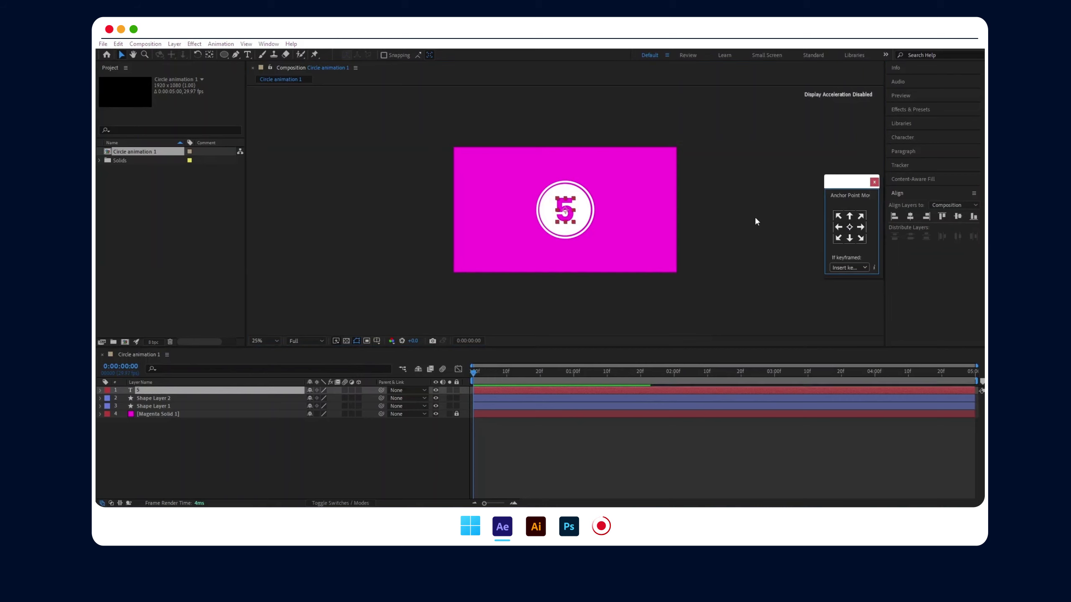
# Reduce the number to 250 px and nudge it into the circle's centre.
pyautogui.click(904, 137)
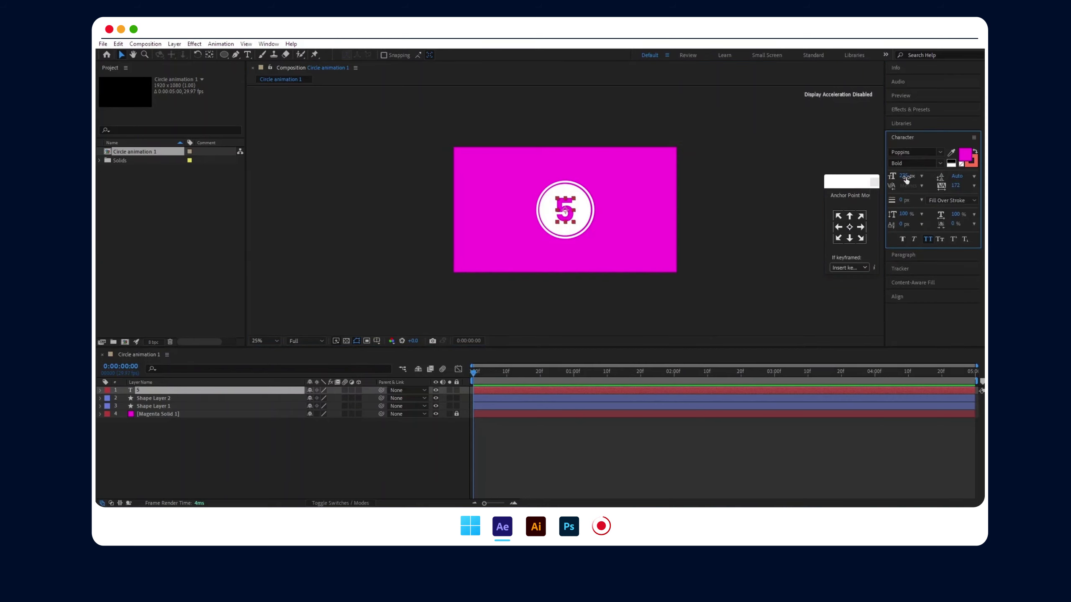
pyautogui.moveTo(906, 177); pyautogui.dragTo(897, 165)
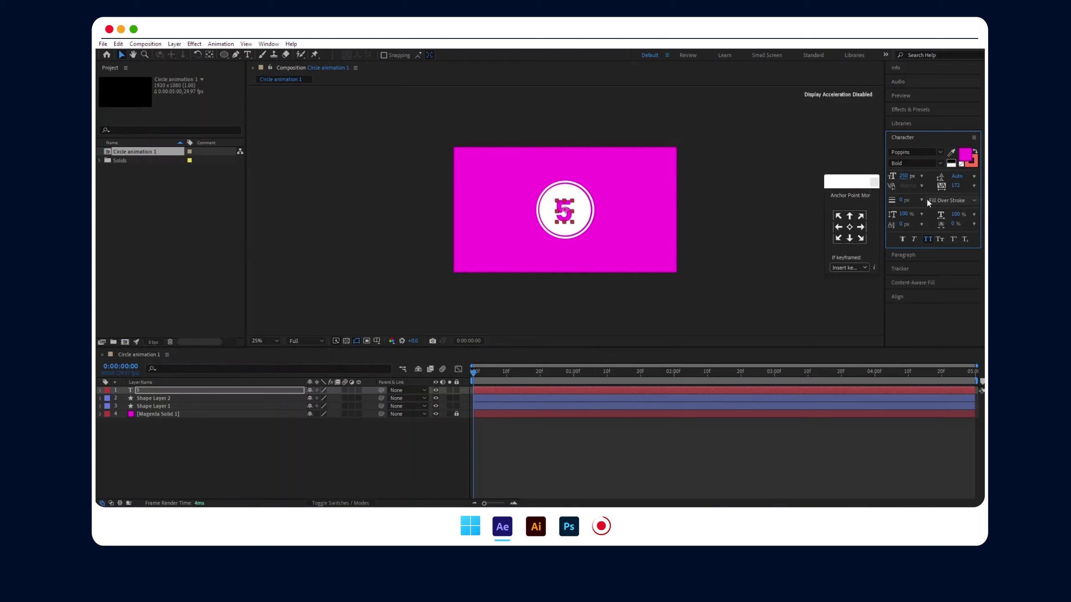
pyautogui.click(565, 211)
pyautogui.scroll(2, 567, 212)
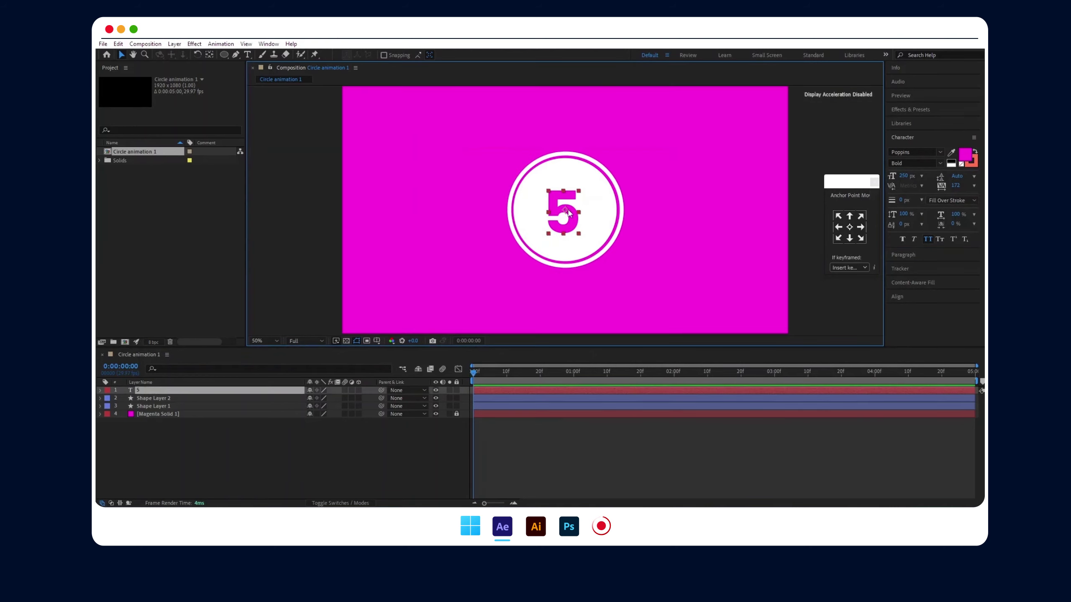
pyautogui.moveTo(568, 213); pyautogui.dragTo(570, 210)
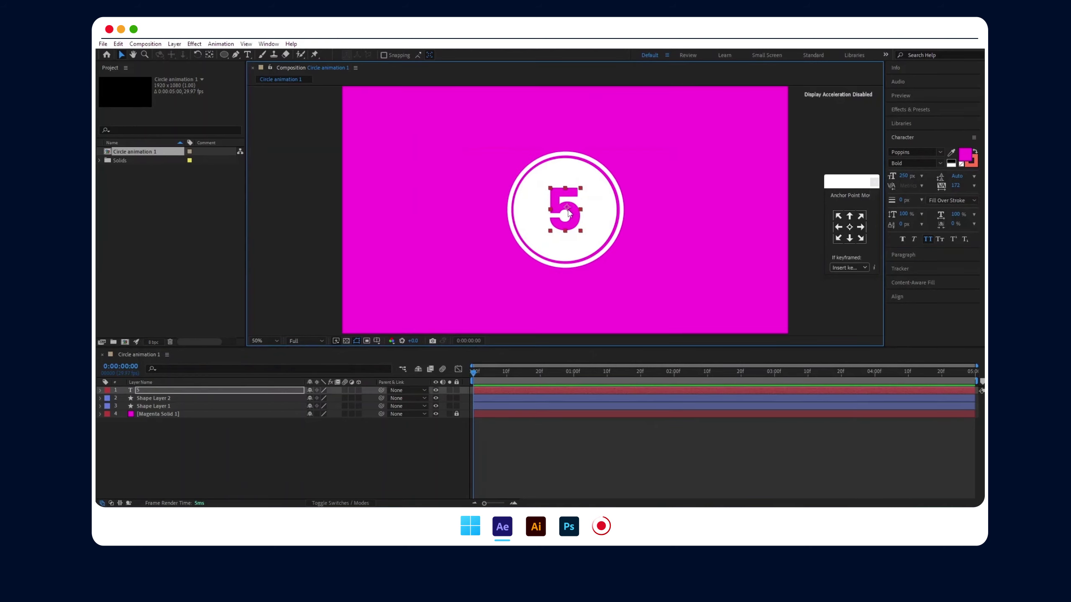
pyautogui.scroll(-2, 569, 213)
pyautogui.click(98, 395)
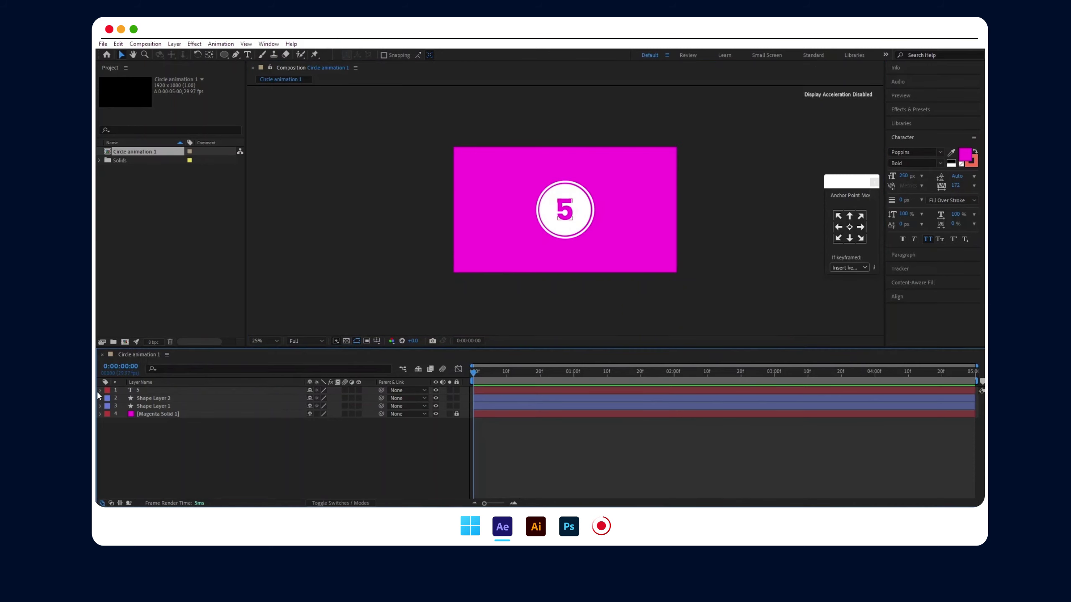
# Search Effects & Presets for 'slider' and drop Slider Control onto the 5 layer.
pyautogui.click(98, 392)
pyautogui.click(919, 111)
pyautogui.write('slider')
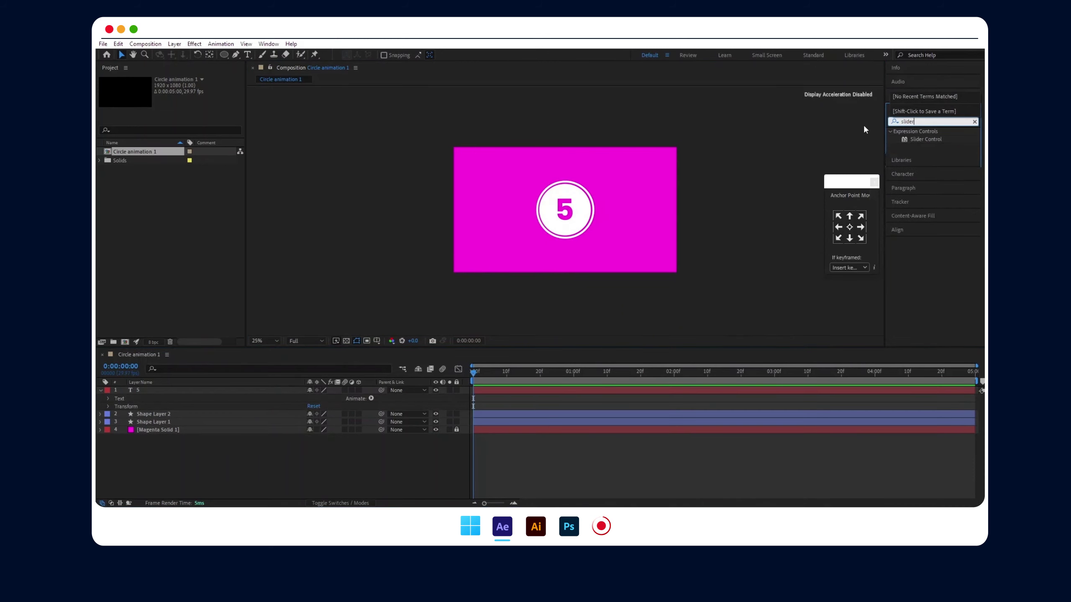
pyautogui.moveTo(903, 140); pyautogui.dragTo(567, 216)
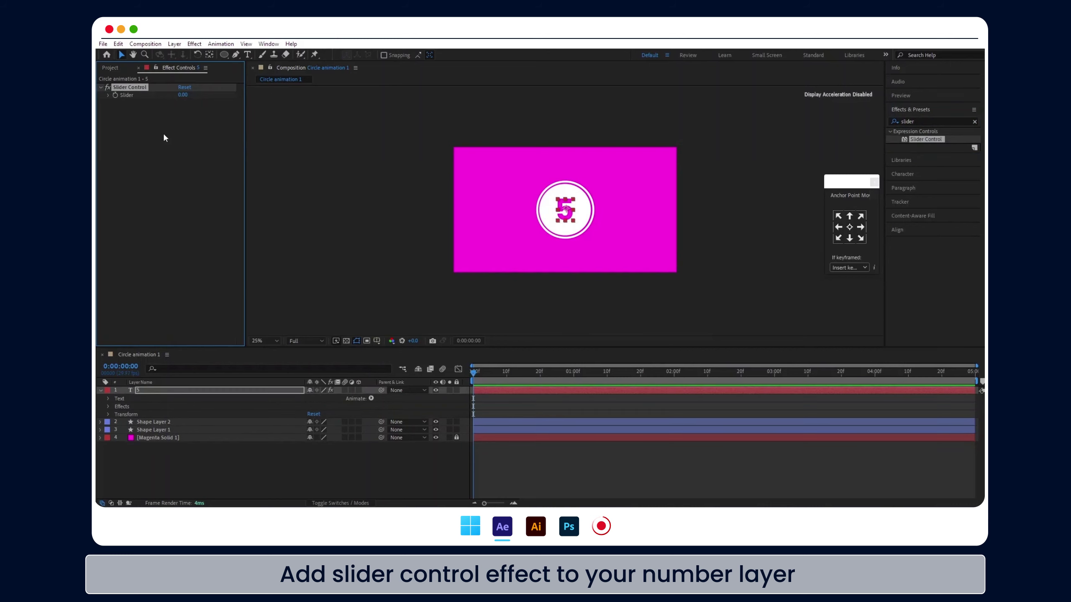
# Pick-whip the 5 layer's Source Text to the Slider value.
pyautogui.click(108, 398)
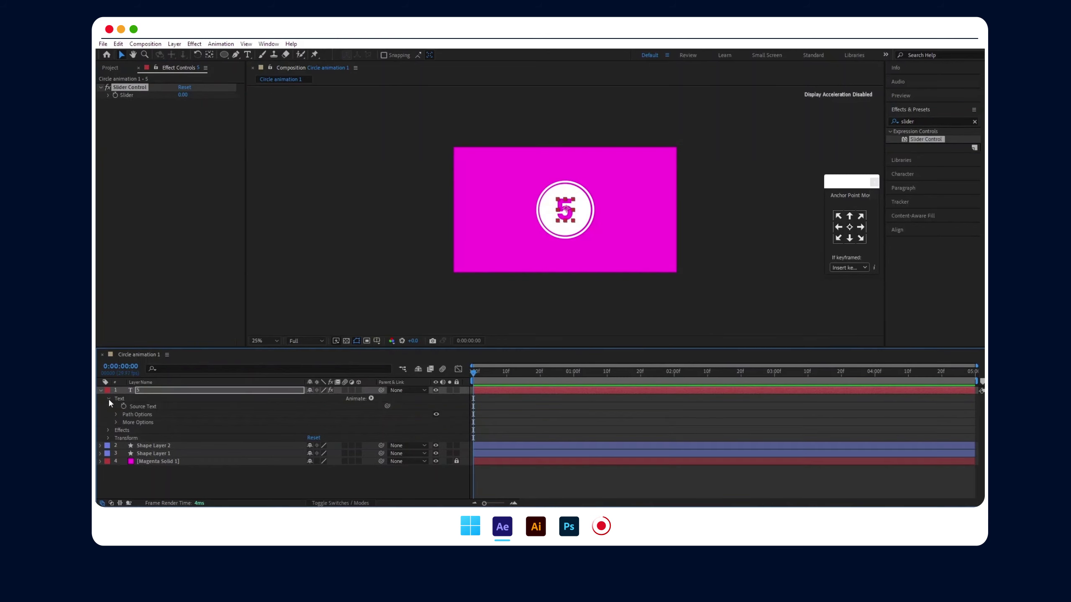
pyautogui.moveTo(387, 406); pyautogui.dragTo(116, 95)
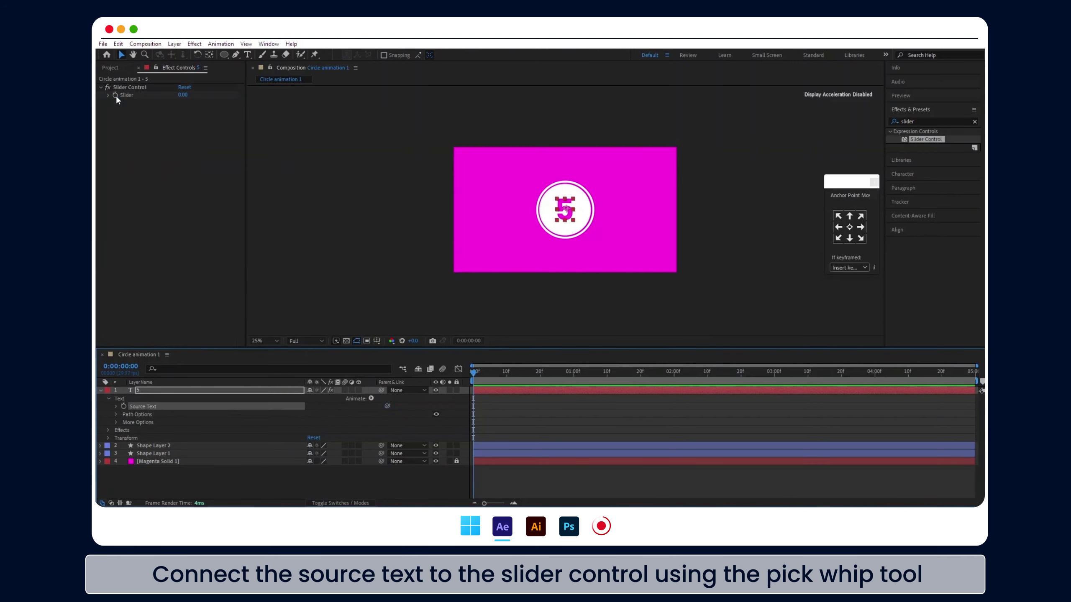
pyautogui.click(124, 391)
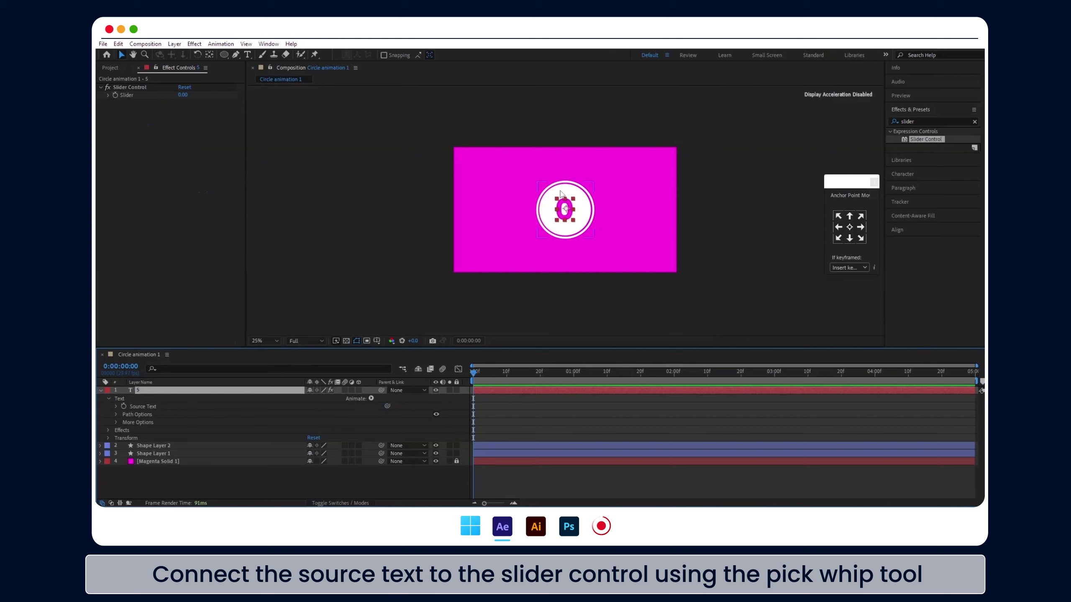
# Keyframe the Slider at 0 on the first frame and 5 on the last frame.
pyautogui.click(114, 95)
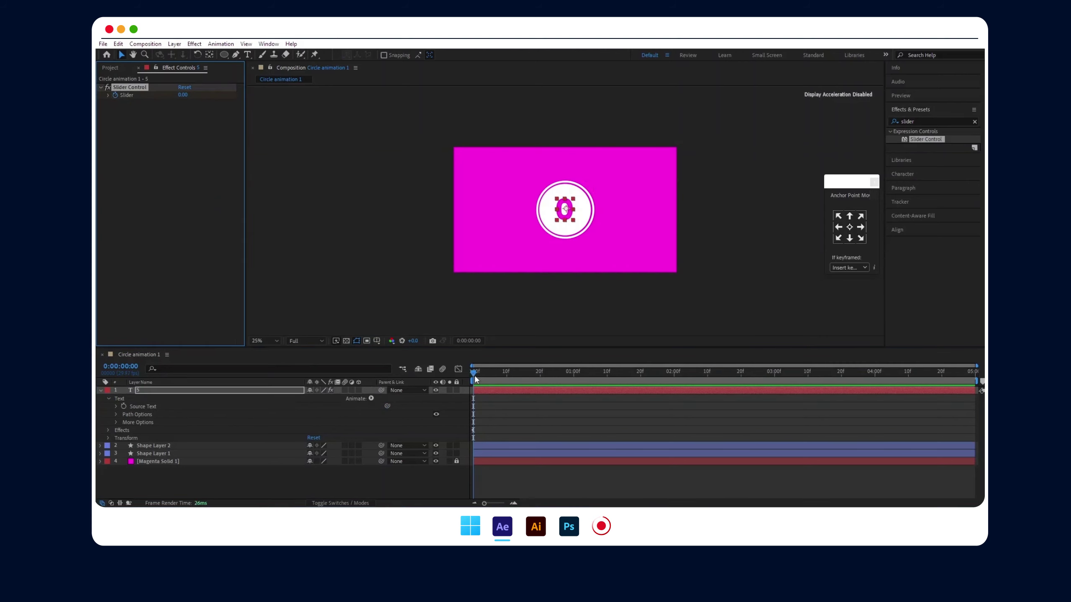
pyautogui.moveTo(474, 374); pyautogui.dragTo(971, 372)
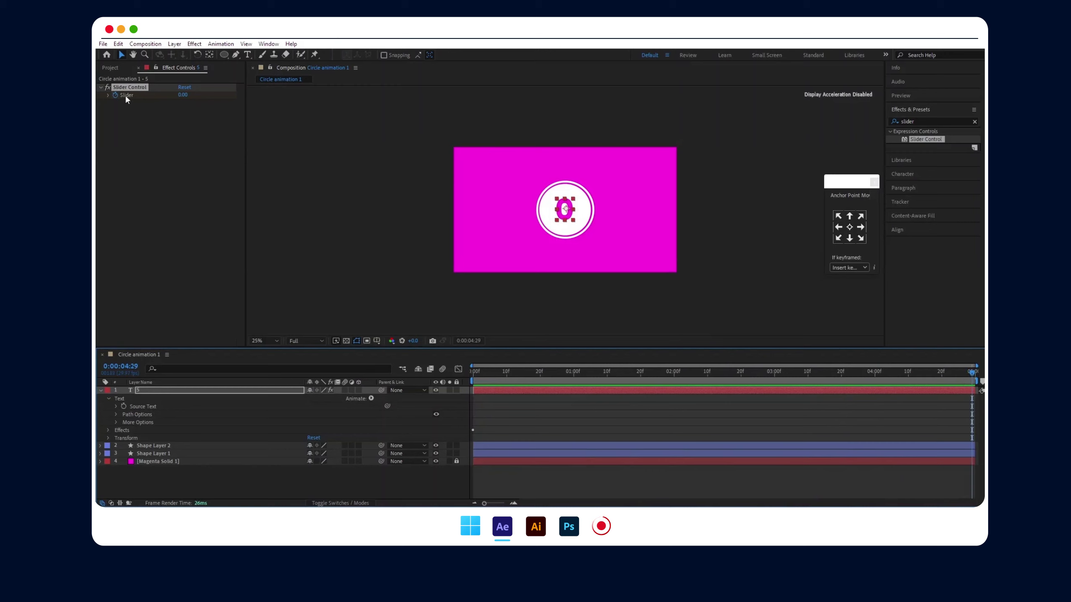
pyautogui.click(182, 95)
pyautogui.write('5')
pyautogui.press('Return')
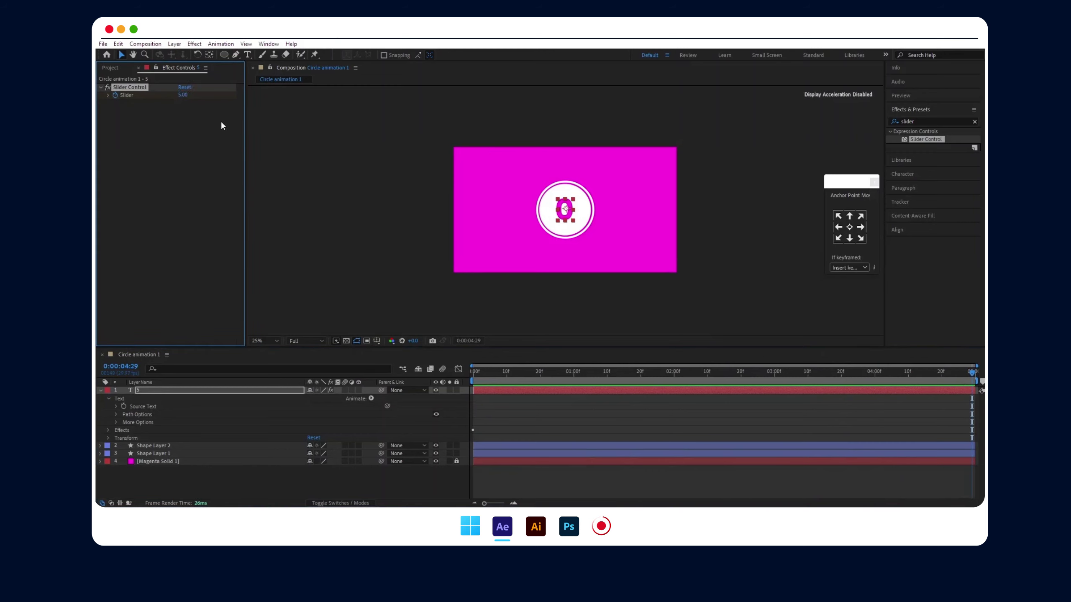
pyautogui.click(473, 372)
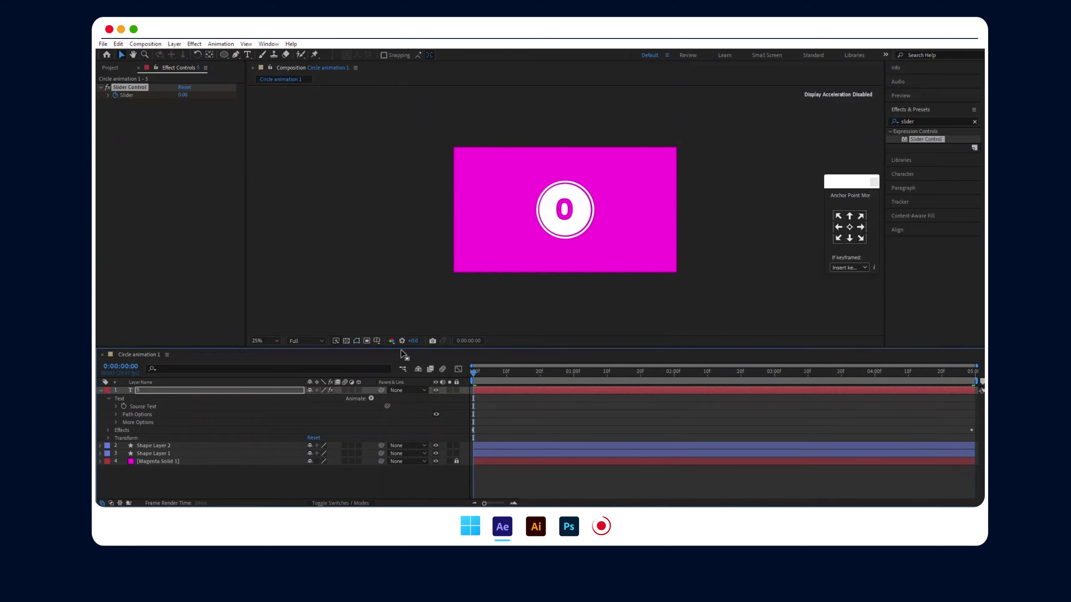
# Preview the counting animation and open the Source Text expression for editing.
pyautogui.press('space')
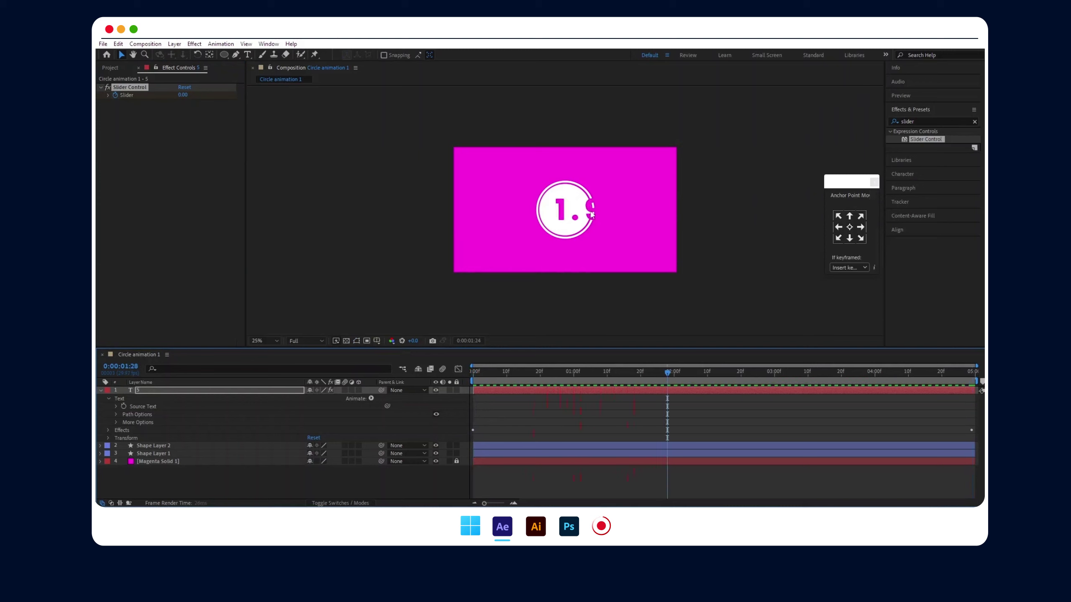
pyautogui.click(116, 405)
pyautogui.click(515, 415)
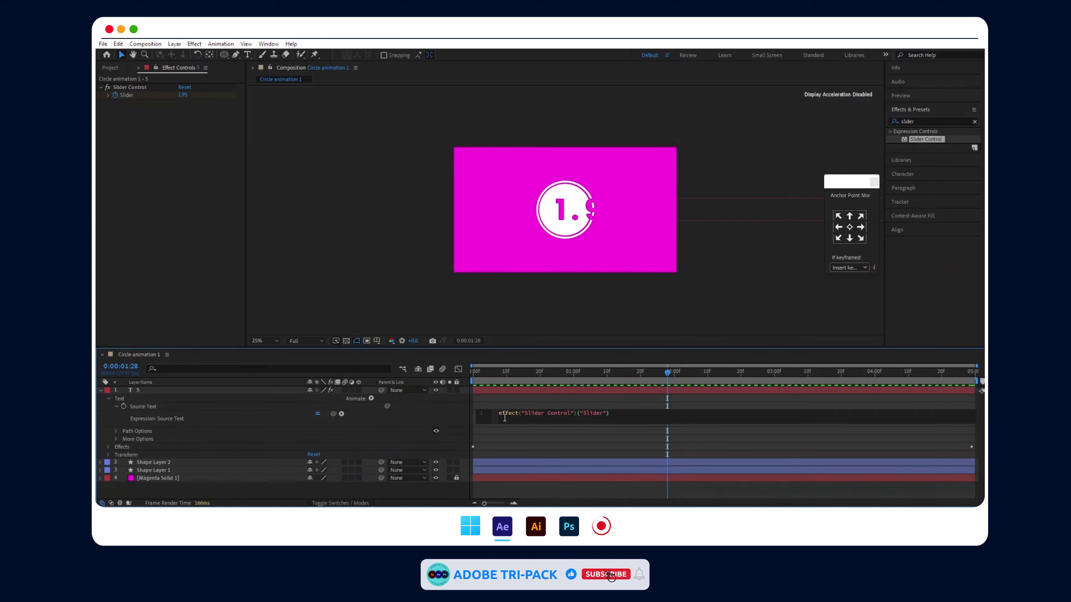
# Wrap the expression as Math.round(effect("Slider Control")("Slider")) and scrub to confirm whole numbers.
pyautogui.click(499, 415)
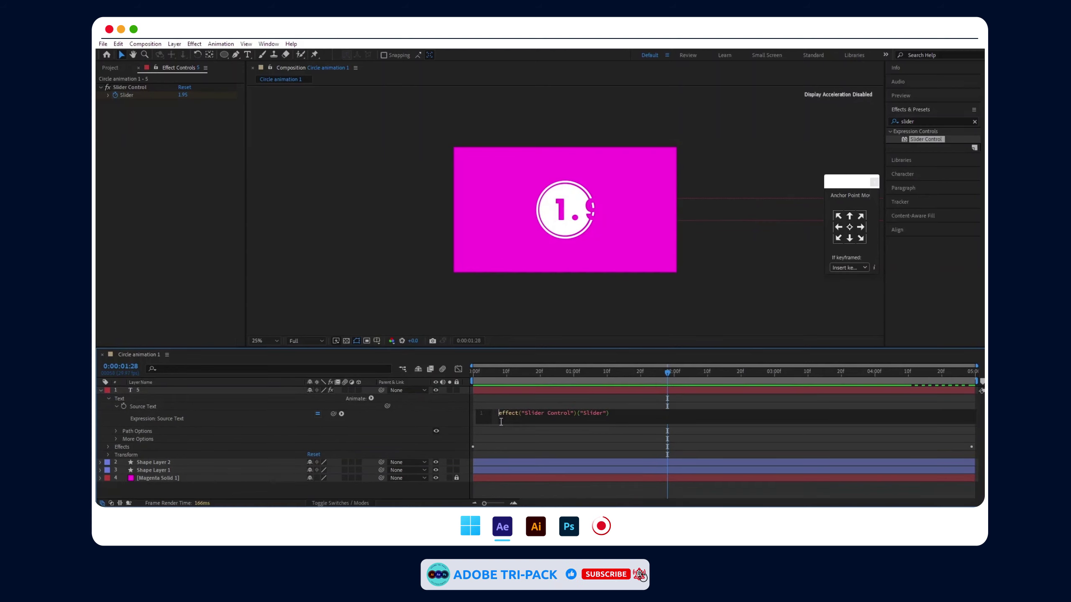
pyautogui.write('Math')
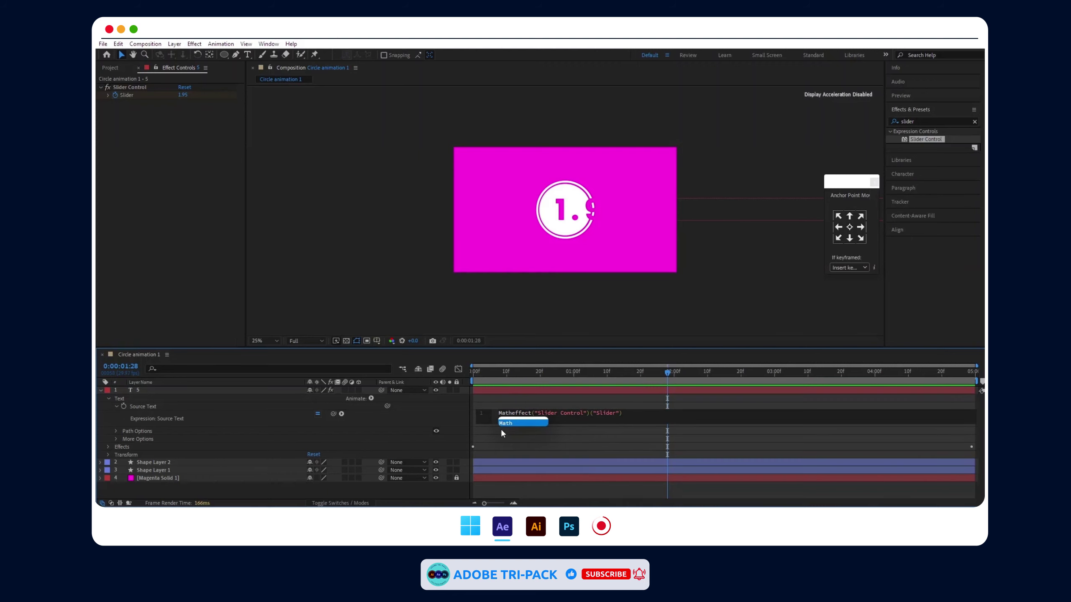
pyautogui.write('.')
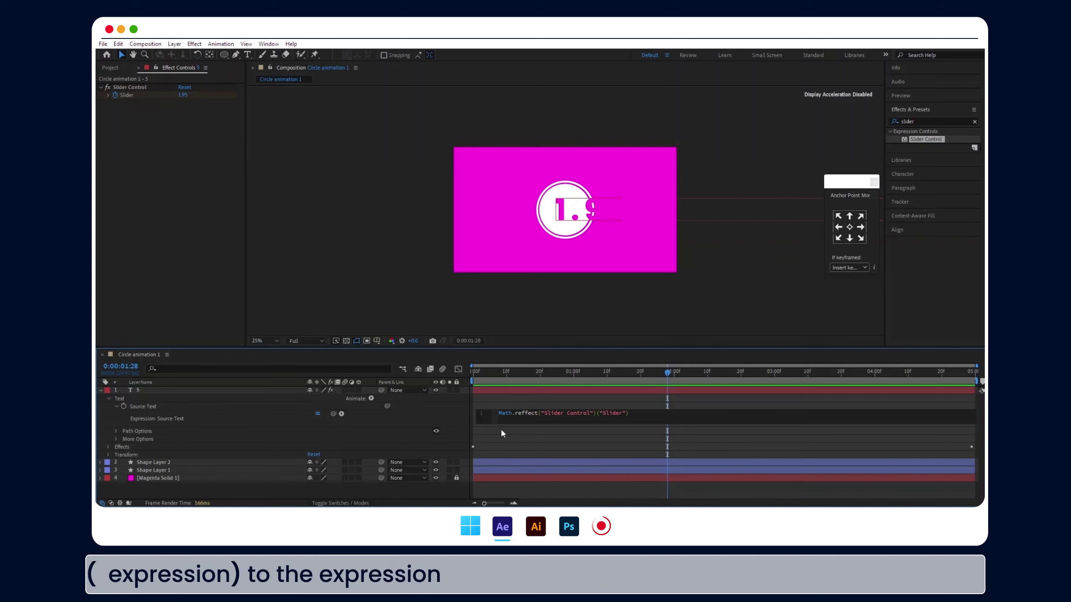
pyautogui.write('roun')
pyautogui.press('Return')
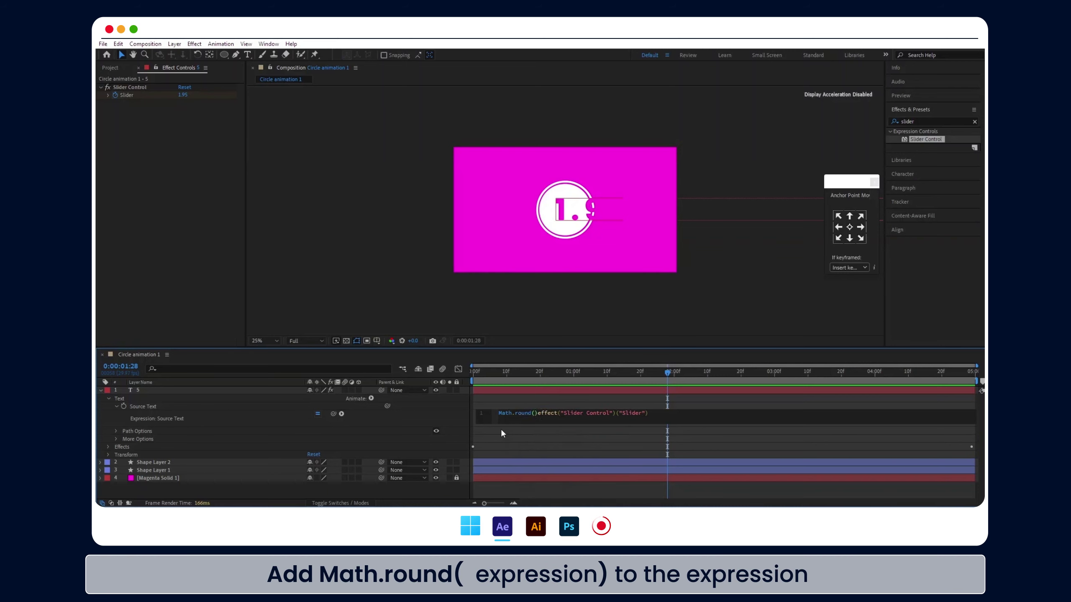
pyautogui.write('(')
pyautogui.press('End')
pyautogui.write(')')
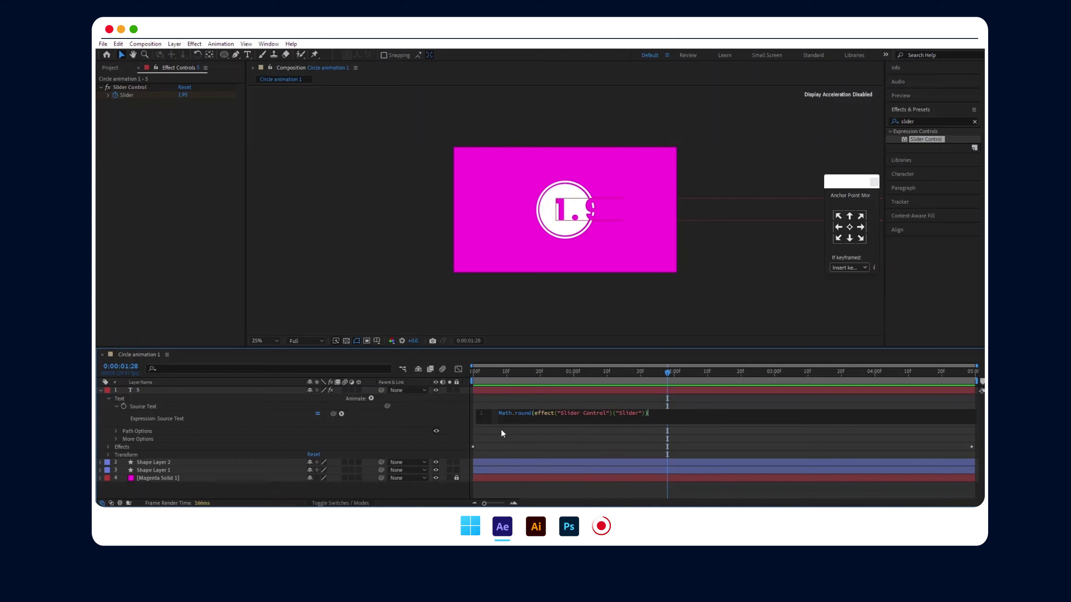
pyautogui.click(101, 391)
pyautogui.moveTo(523, 369); pyautogui.dragTo(906, 351)
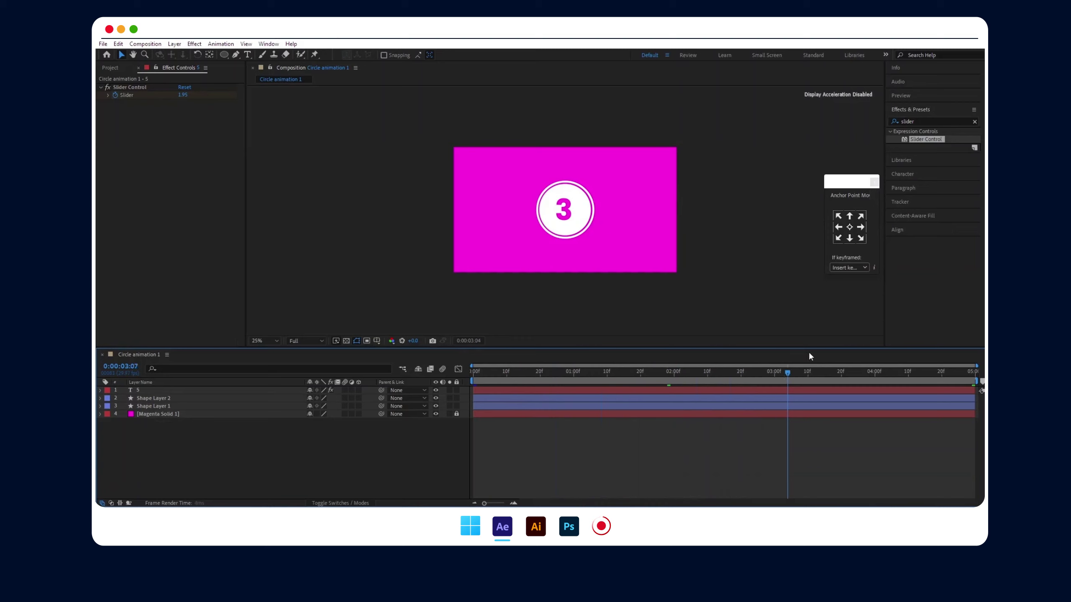
# Preview the countdown and inspect the number's paragraph alignment settings.
pyautogui.press('space')
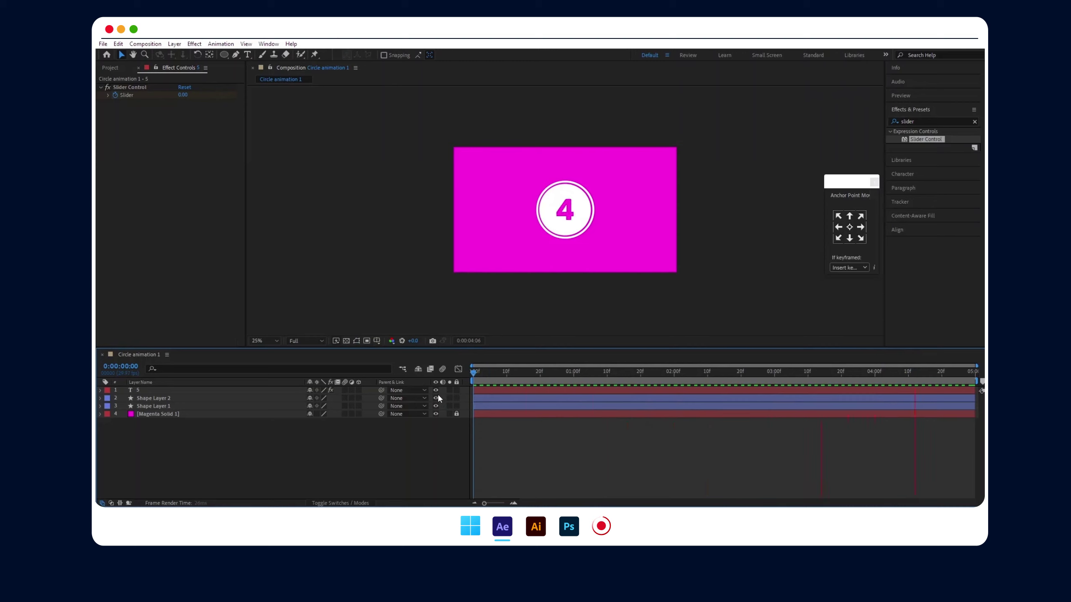
pyautogui.press('space')
pyautogui.click(501, 390)
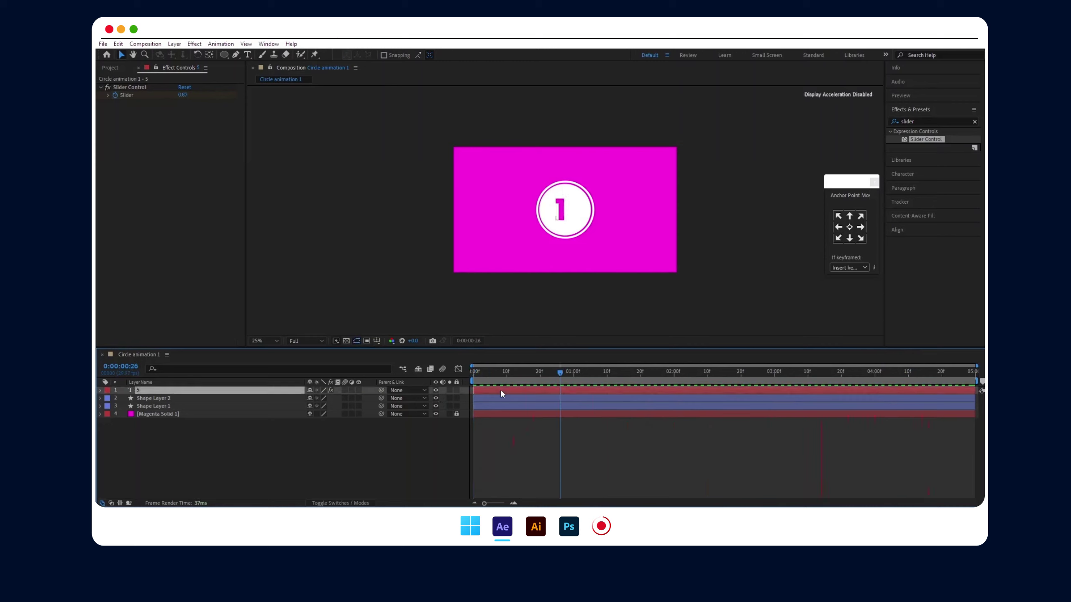
pyautogui.click(911, 188)
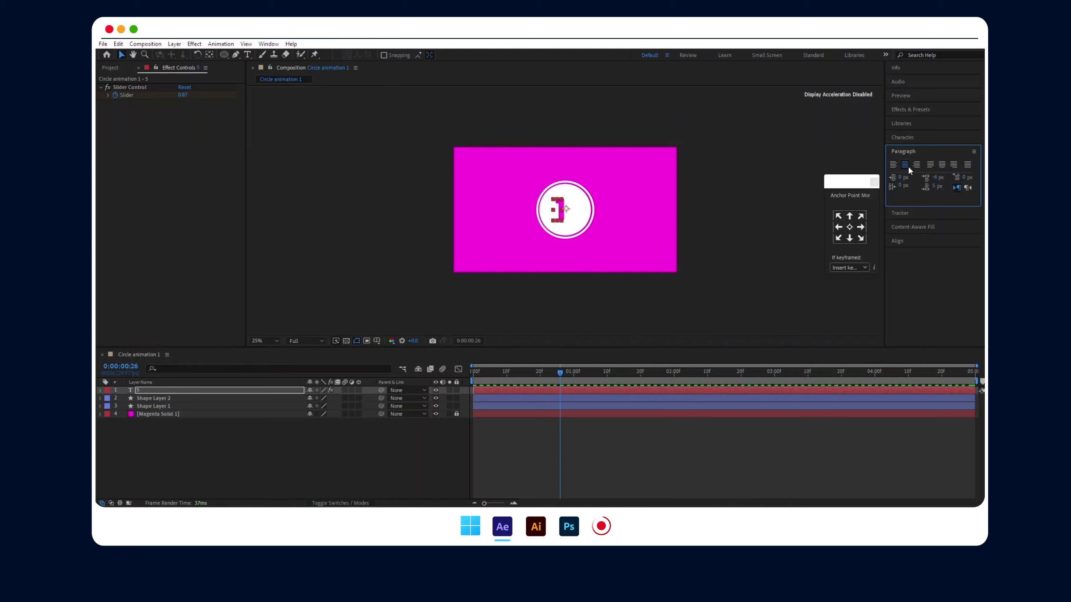
pyautogui.click(924, 240)
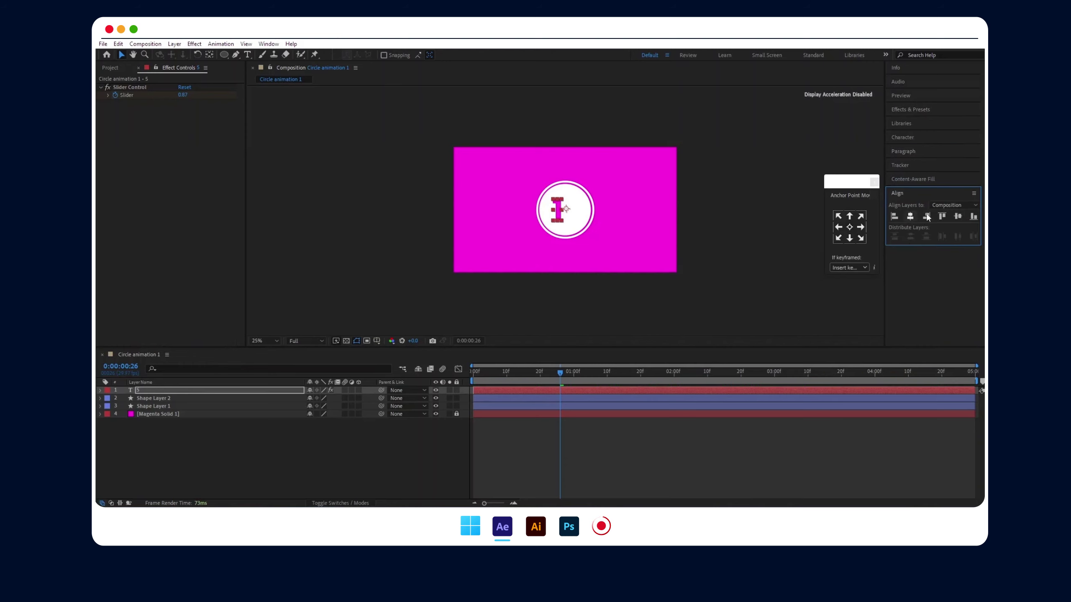
pyautogui.click(777, 217)
# Re-centre the number's anchor point, preview the countdown, and return to frame 0.
pyautogui.click(572, 210)
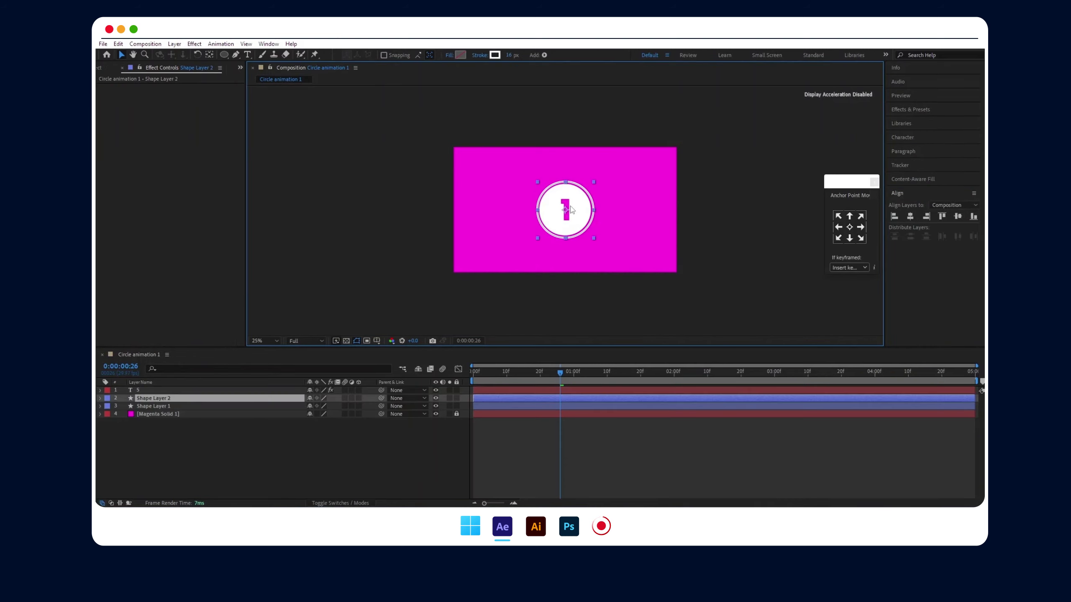
pyautogui.click(145, 390)
pyautogui.click(850, 227)
pyautogui.press('space')
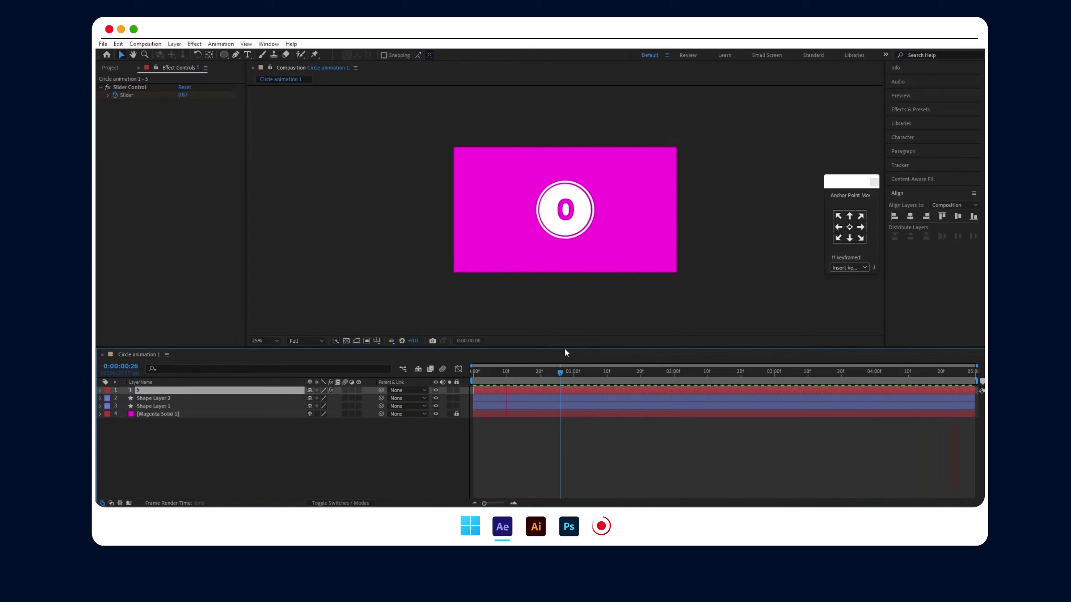
pyautogui.moveTo(518, 377); pyautogui.dragTo(453, 381)
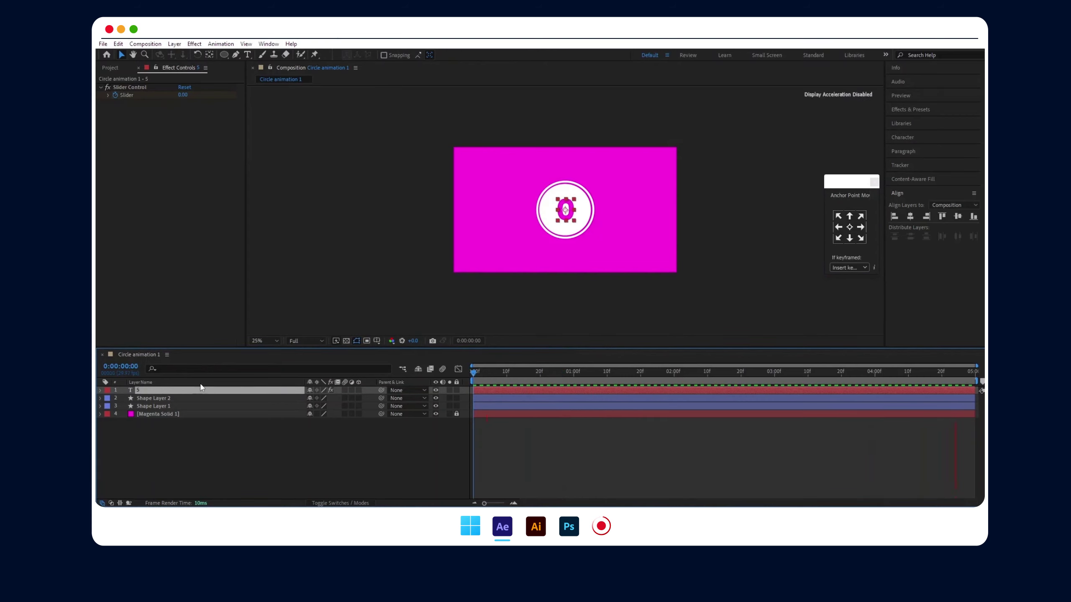
# Add Trim Paths to the Shape Layer 2 ring and drag its End keyframe late in the timeline.
pyautogui.click(157, 400)
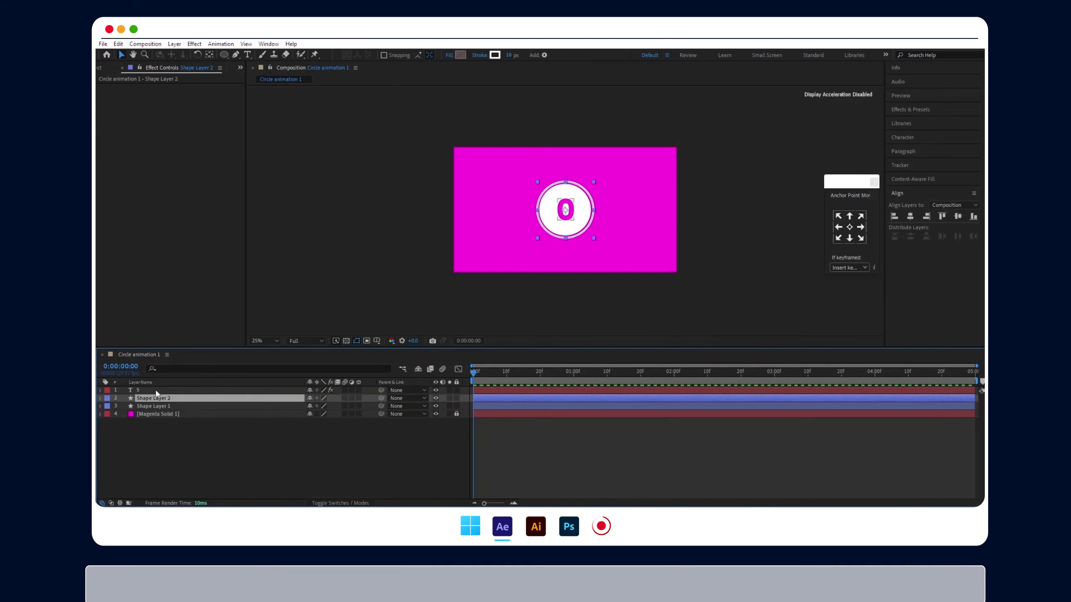
pyautogui.click(100, 398)
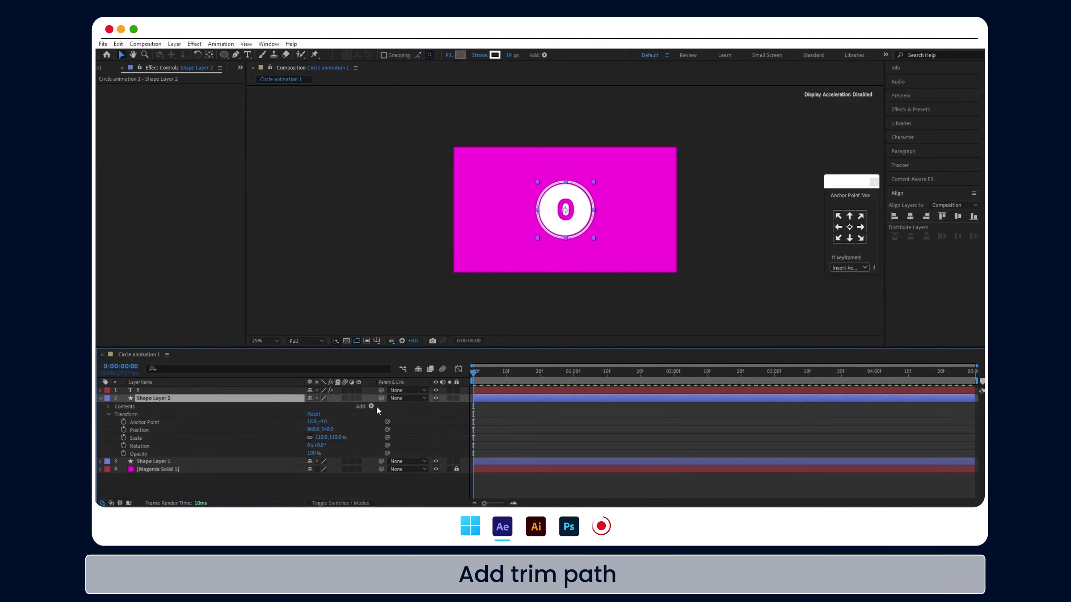
pyautogui.click(371, 406)
pyautogui.click(402, 356)
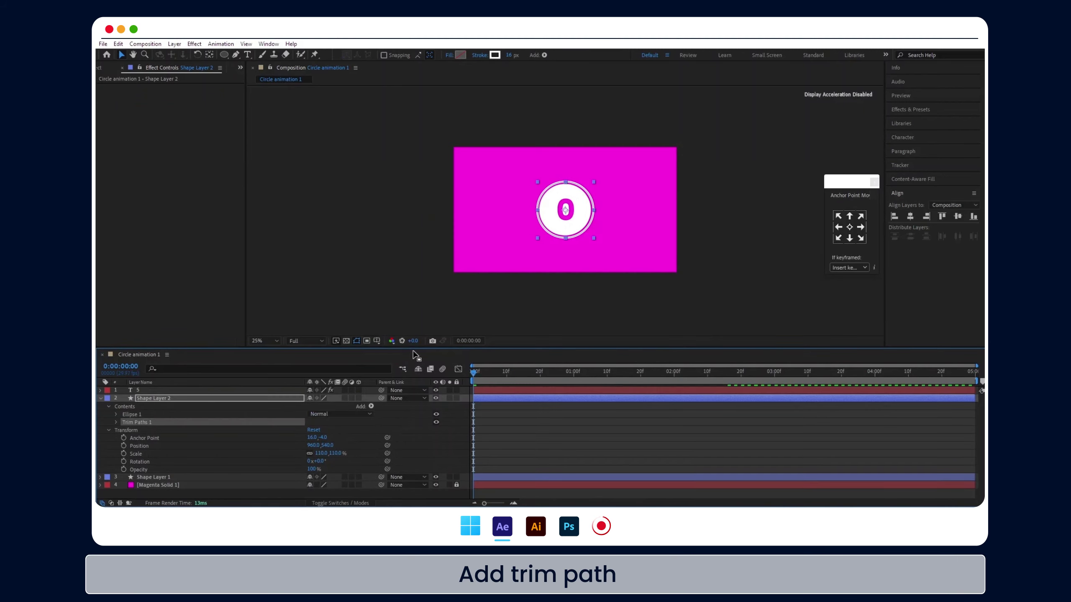
pyautogui.click(117, 422)
pyautogui.click(131, 438)
pyautogui.moveTo(473, 438); pyautogui.dragTo(975, 437)
# Keyframe the ring's Trim Paths End at 0% on frame 0 and preview the draw-on.
pyautogui.moveTo(313, 438); pyautogui.dragTo(237, 440)
pyautogui.press('space')
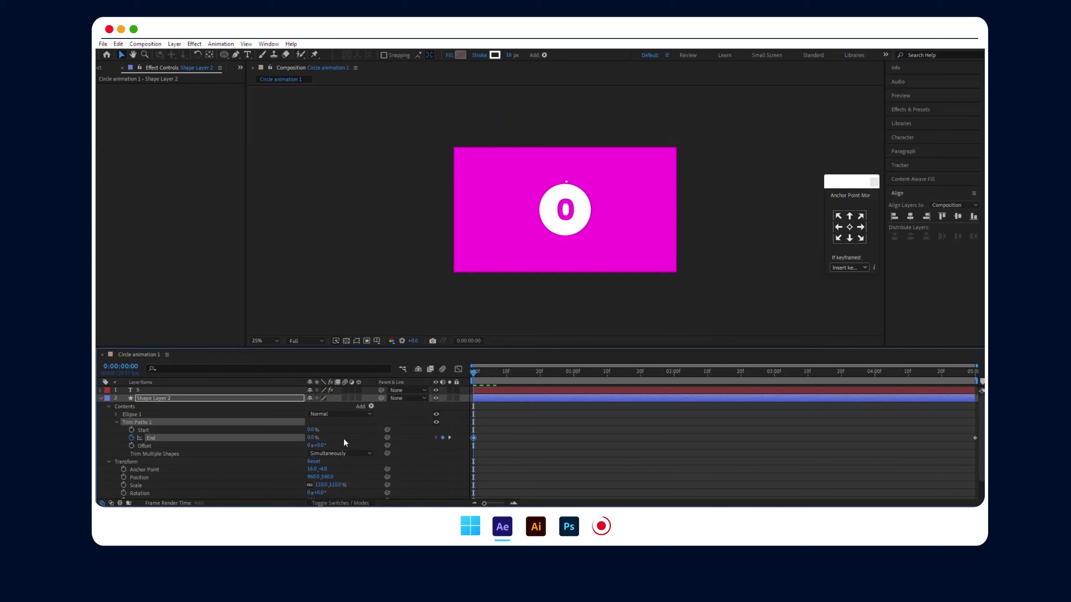